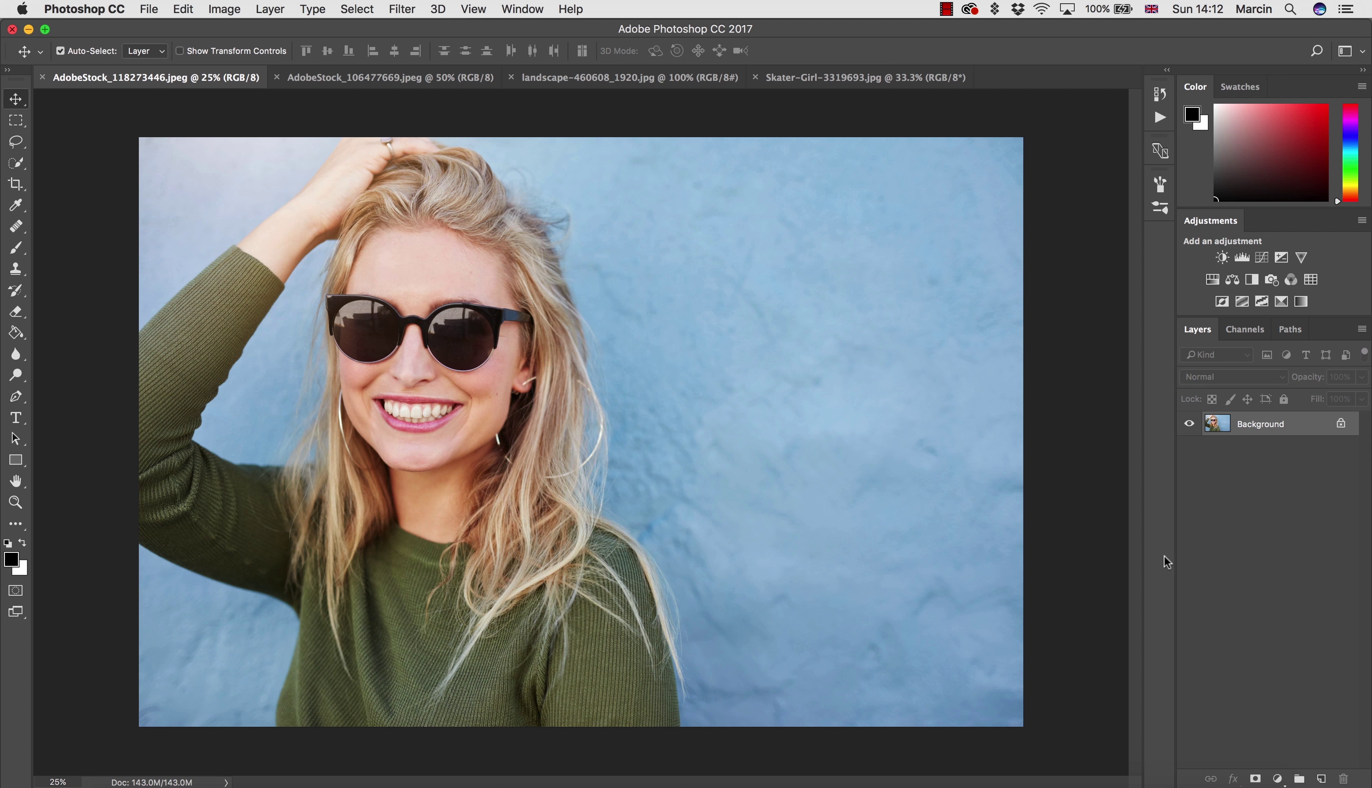
Step: Cycle through the open photos and settle back on the sunglasses portrait
{"action": "left_click", "coordinate": [473, 77]}
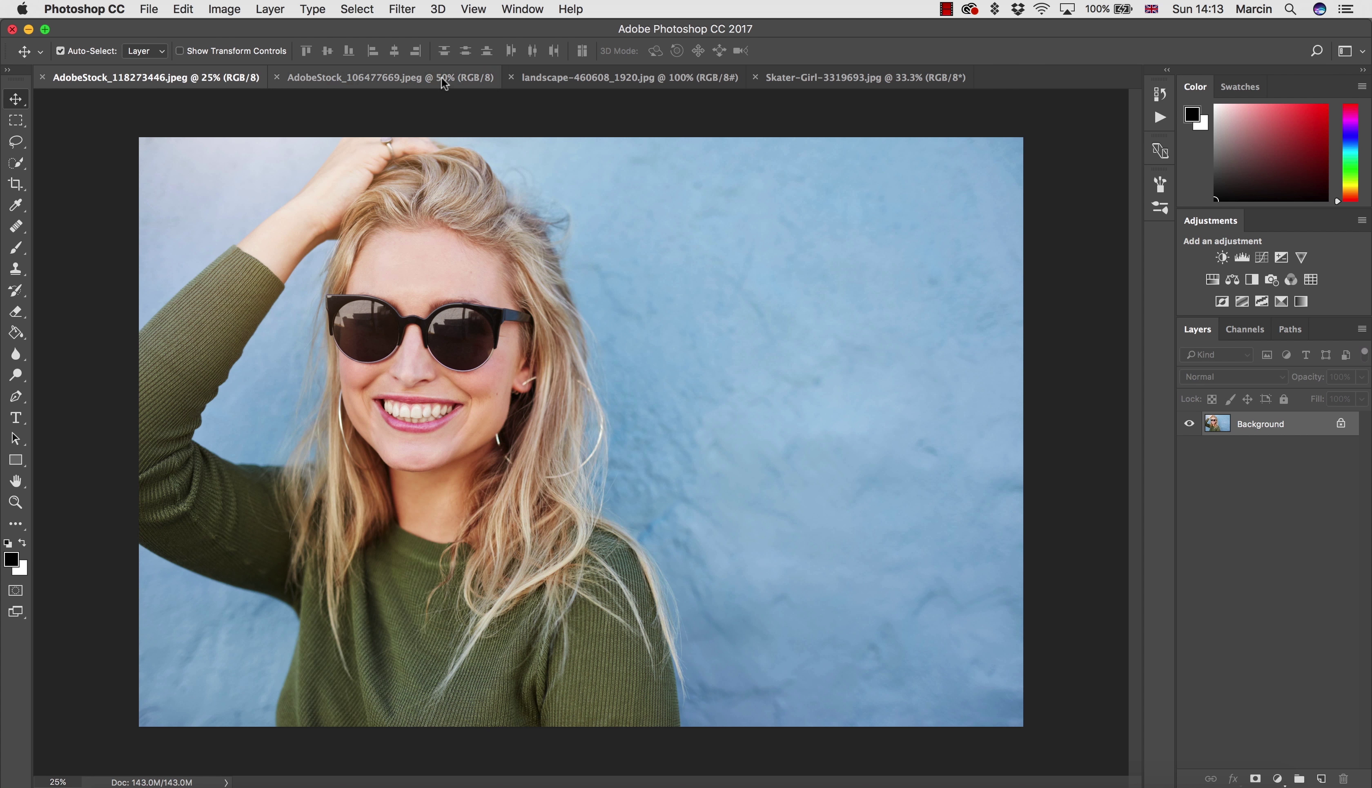
{"action": "key", "text": "ctrl+Tab"}
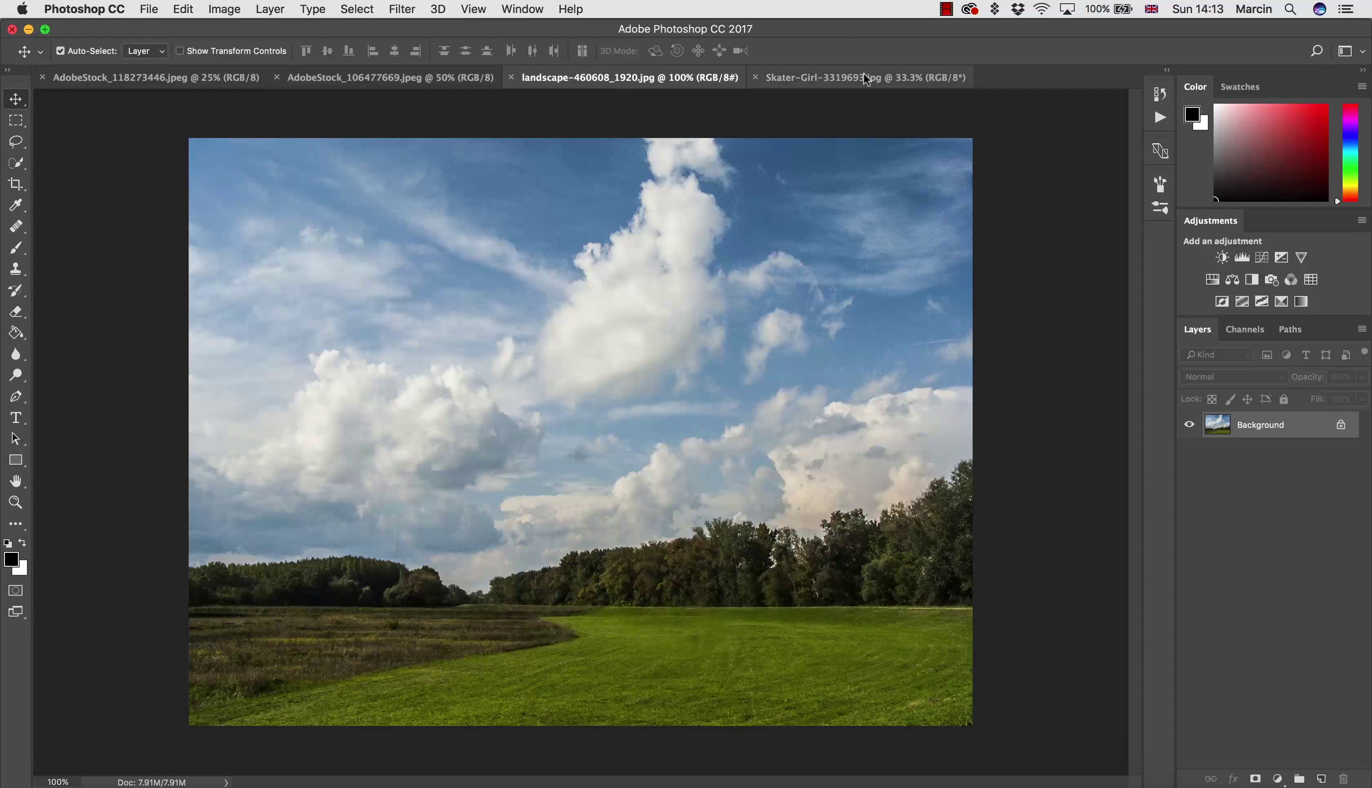
{"action": "key", "text": "ctrl+Tab"}
{"action": "left_click", "coordinate": [242, 81]}
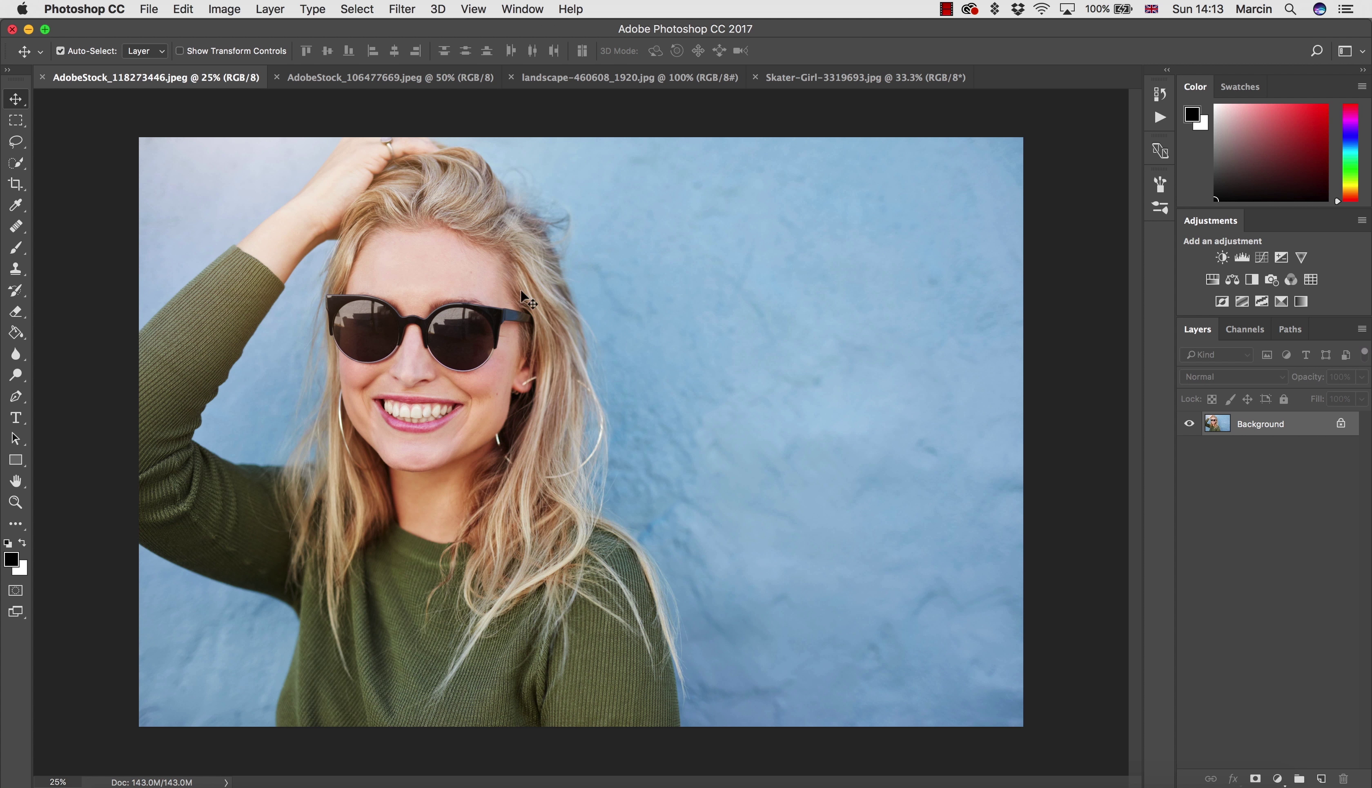
Step: Glance at Image > Adjustments without applying anything, then open the new adjustment layer list
{"action": "left_click", "coordinate": [224, 12]}
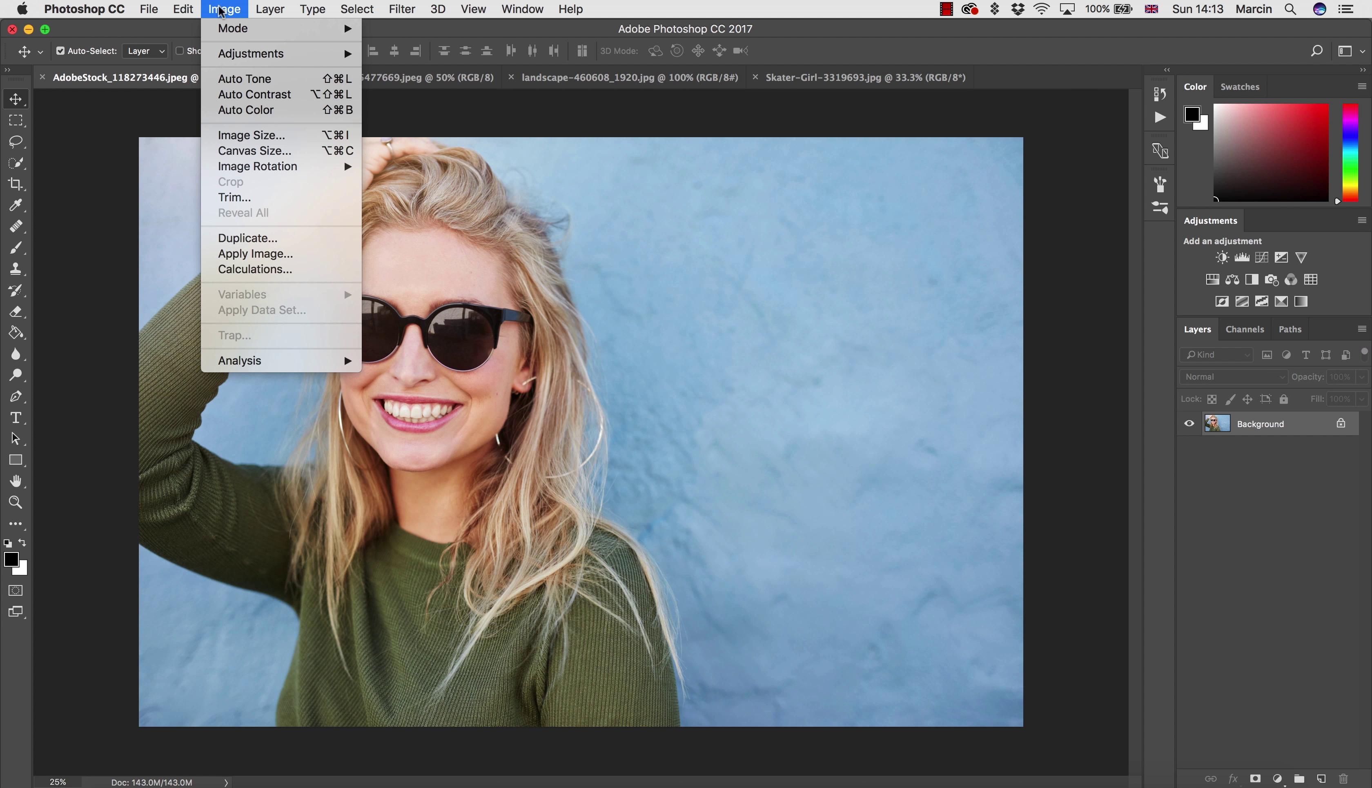
{"action": "mouse_move", "coordinate": [250, 54]}
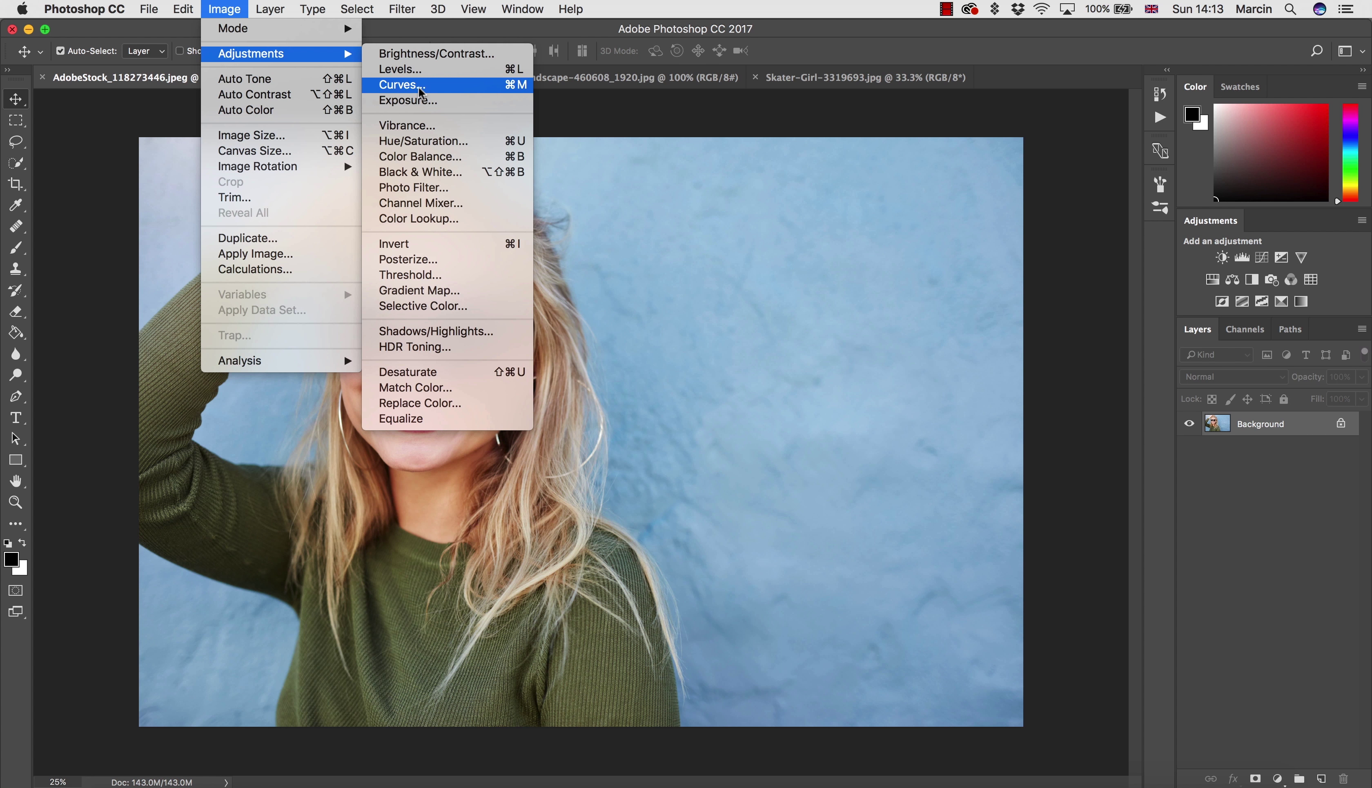
{"action": "left_click", "coordinate": [1223, 555]}
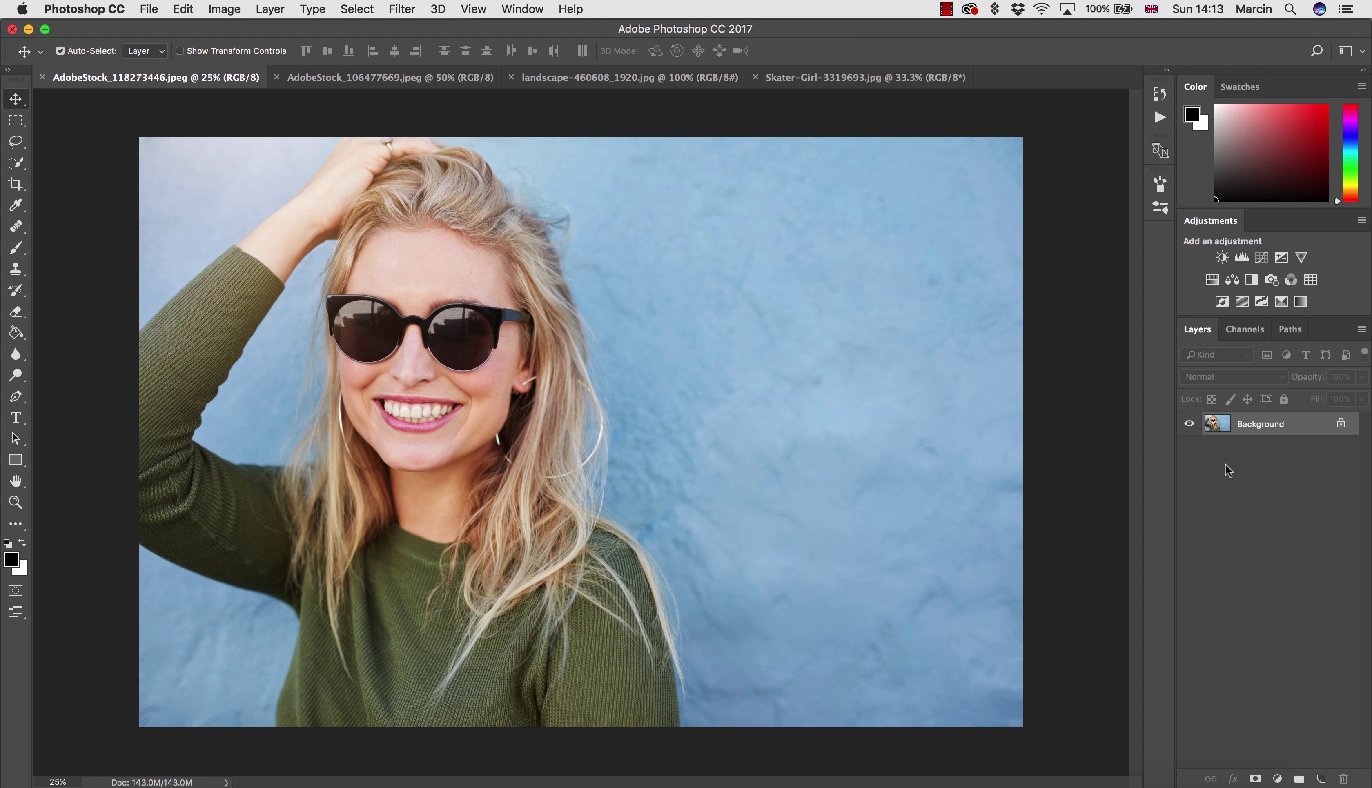
{"action": "left_click", "coordinate": [1277, 778]}
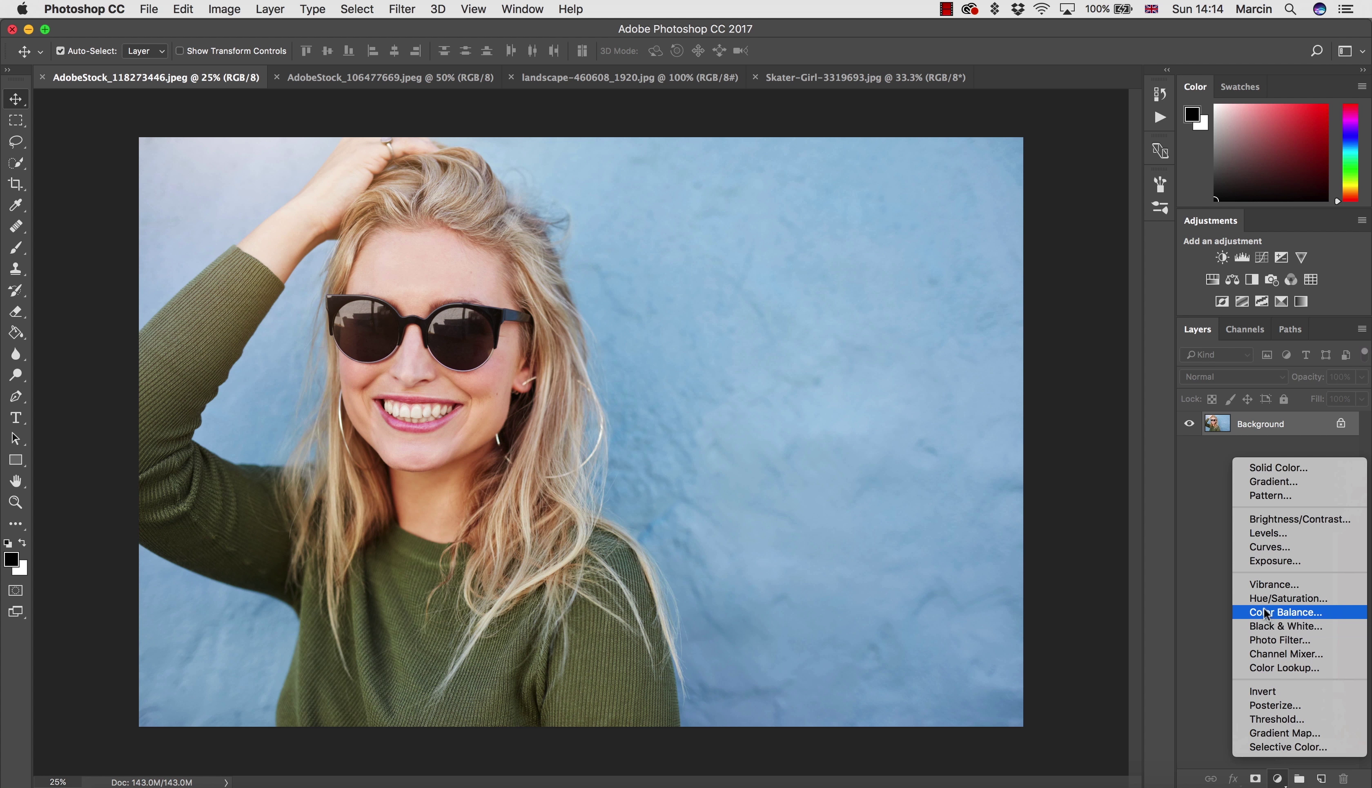
Step: Choose Curves to create a Curves 1 layer above the portrait's Background
{"action": "left_click", "coordinate": [1263, 547]}
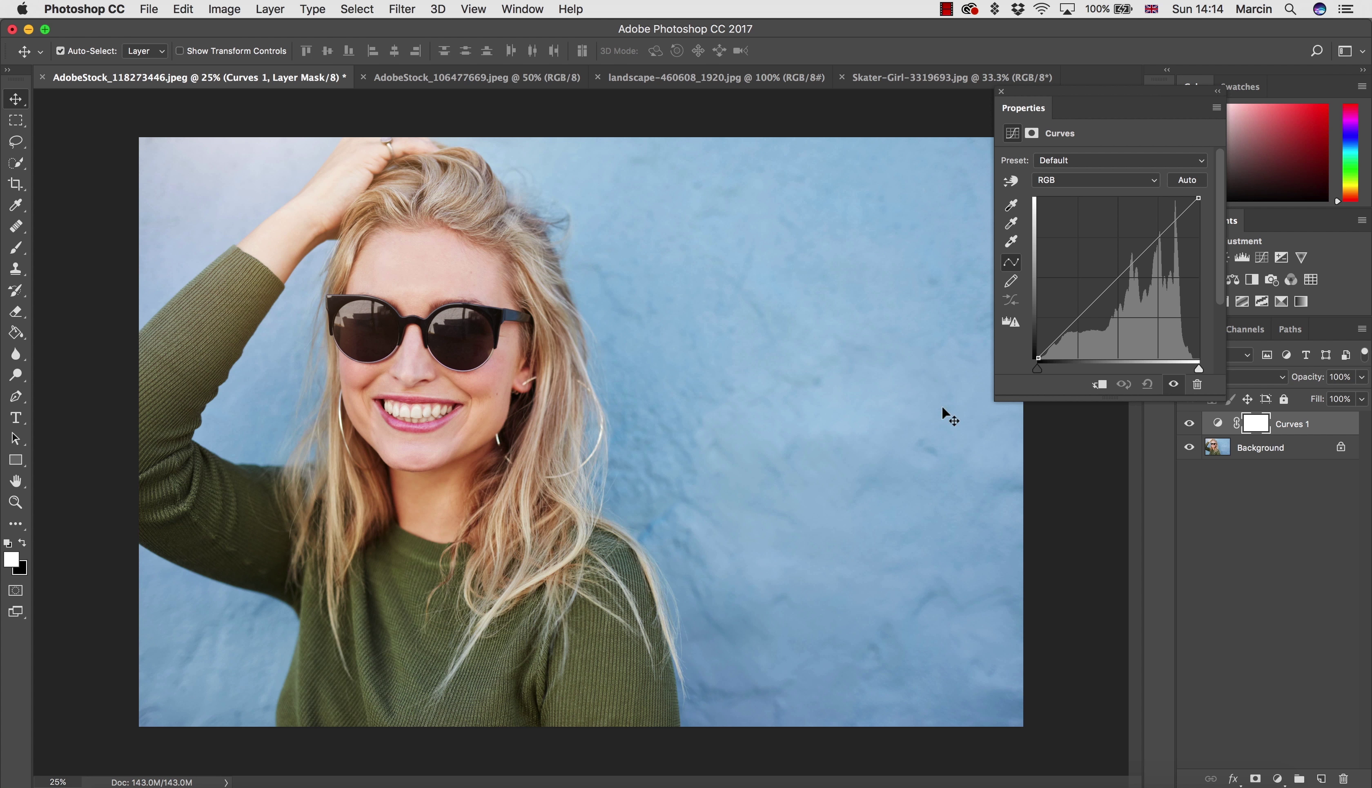
Step: Enlarge the Curves panel, test the input sliders, and raise the black point to output 58
{"action": "left_click_drag", "start_coordinate": [995, 401], "coordinate": [930, 472]}
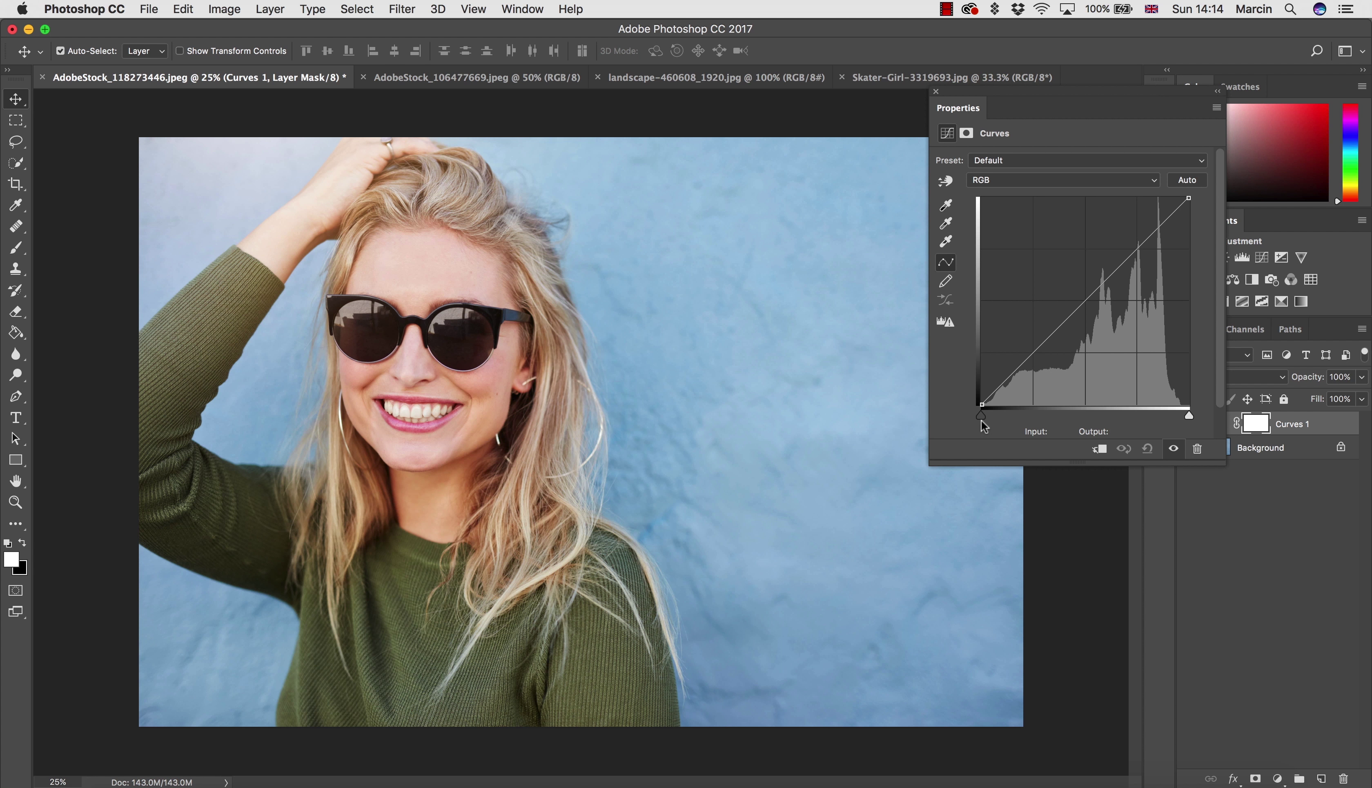
{"action": "left_click_drag", "start_coordinate": [980, 416], "coordinate": [949, 415]}
{"action": "mouse_move", "coordinate": [1189, 415]}
{"action": "left_mouse_down"}
{"action": "mouse_move", "coordinate": [1156, 415]}
{"action": "mouse_move", "coordinate": [1193, 409]}
{"action": "left_mouse_up"}
{"action": "left_click_drag", "start_coordinate": [982, 404], "coordinate": [963, 353]}
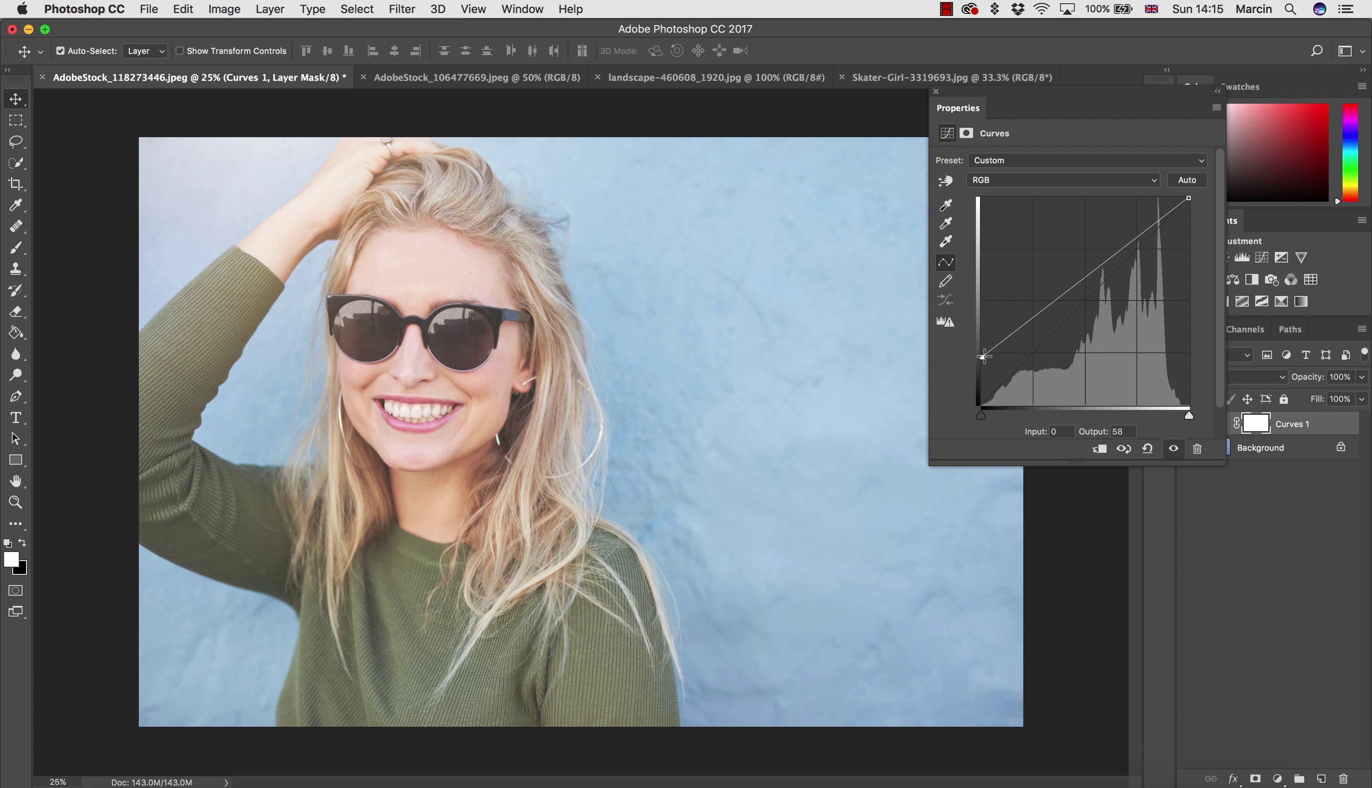
Step: Test the shadow and highlight endpoints, then return both to the corners for a straight curve
{"action": "left_click_drag", "start_coordinate": [983, 357], "coordinate": [1012, 430]}
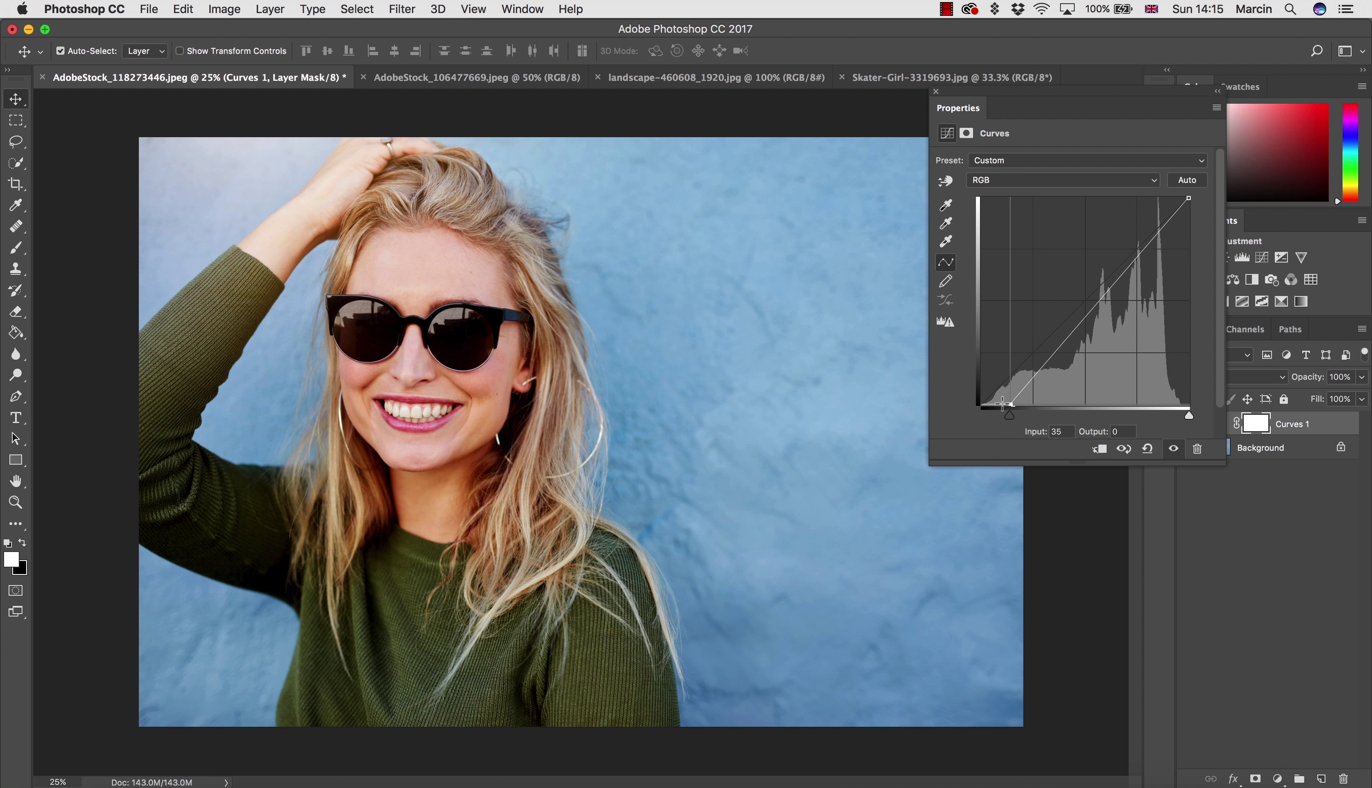
{"action": "left_click_drag", "start_coordinate": [1013, 405], "coordinate": [981, 405]}
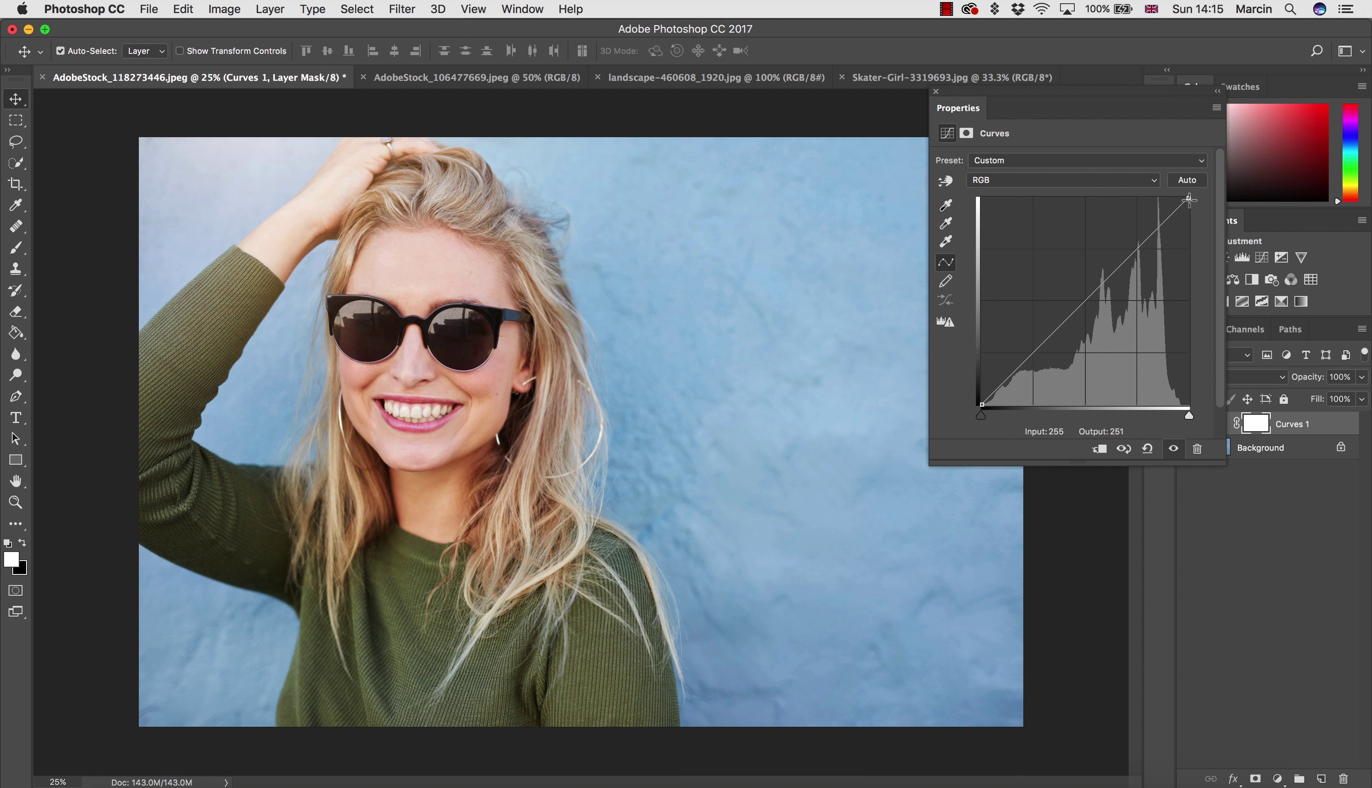
{"action": "mouse_move", "coordinate": [1189, 198]}
{"action": "left_mouse_down"}
{"action": "mouse_move", "coordinate": [1187, 252]}
{"action": "mouse_move", "coordinate": [1212, 236]}
{"action": "mouse_move", "coordinate": [1211, 253]}
{"action": "left_mouse_up"}
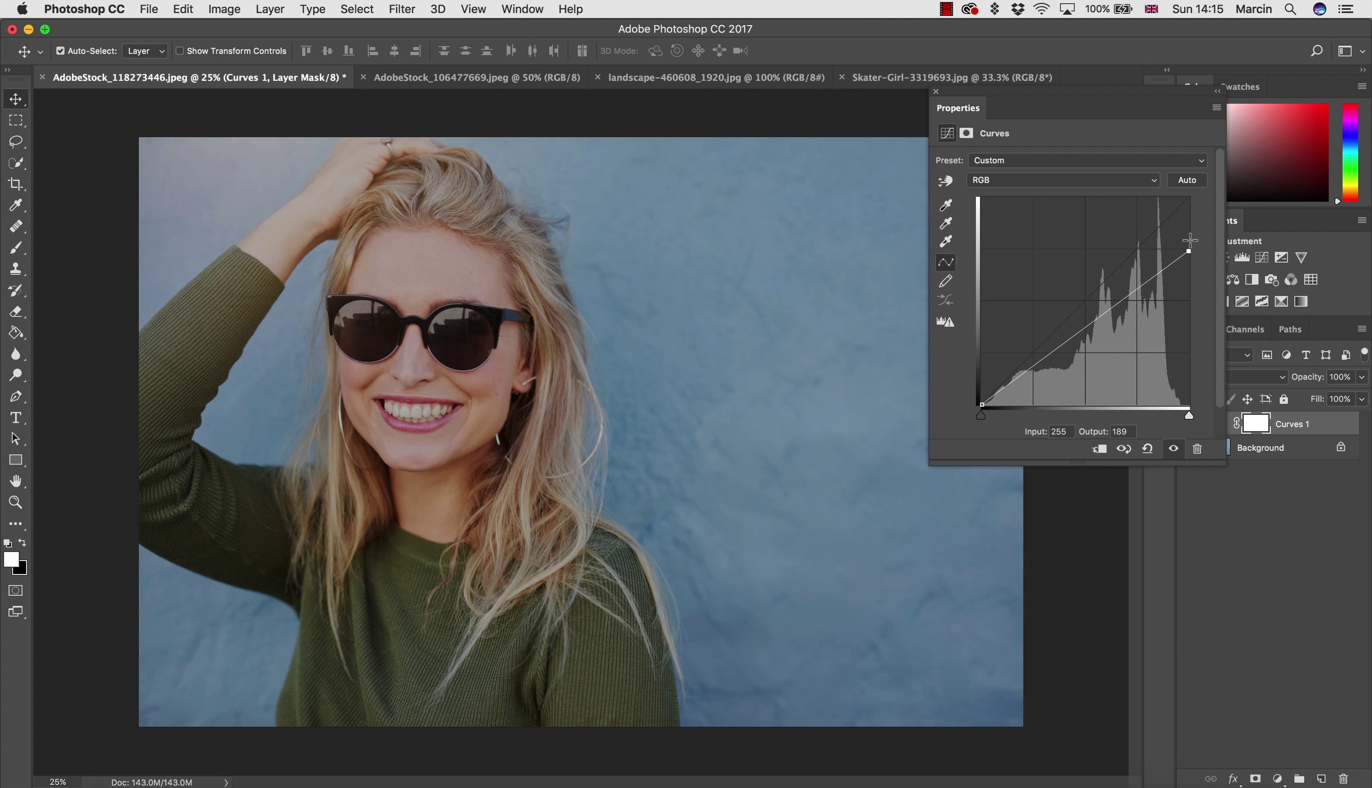
{"action": "mouse_move", "coordinate": [1188, 251]}
{"action": "left_mouse_down"}
{"action": "mouse_move", "coordinate": [1144, 183]}
{"action": "mouse_move", "coordinate": [1189, 198]}
{"action": "left_mouse_up"}
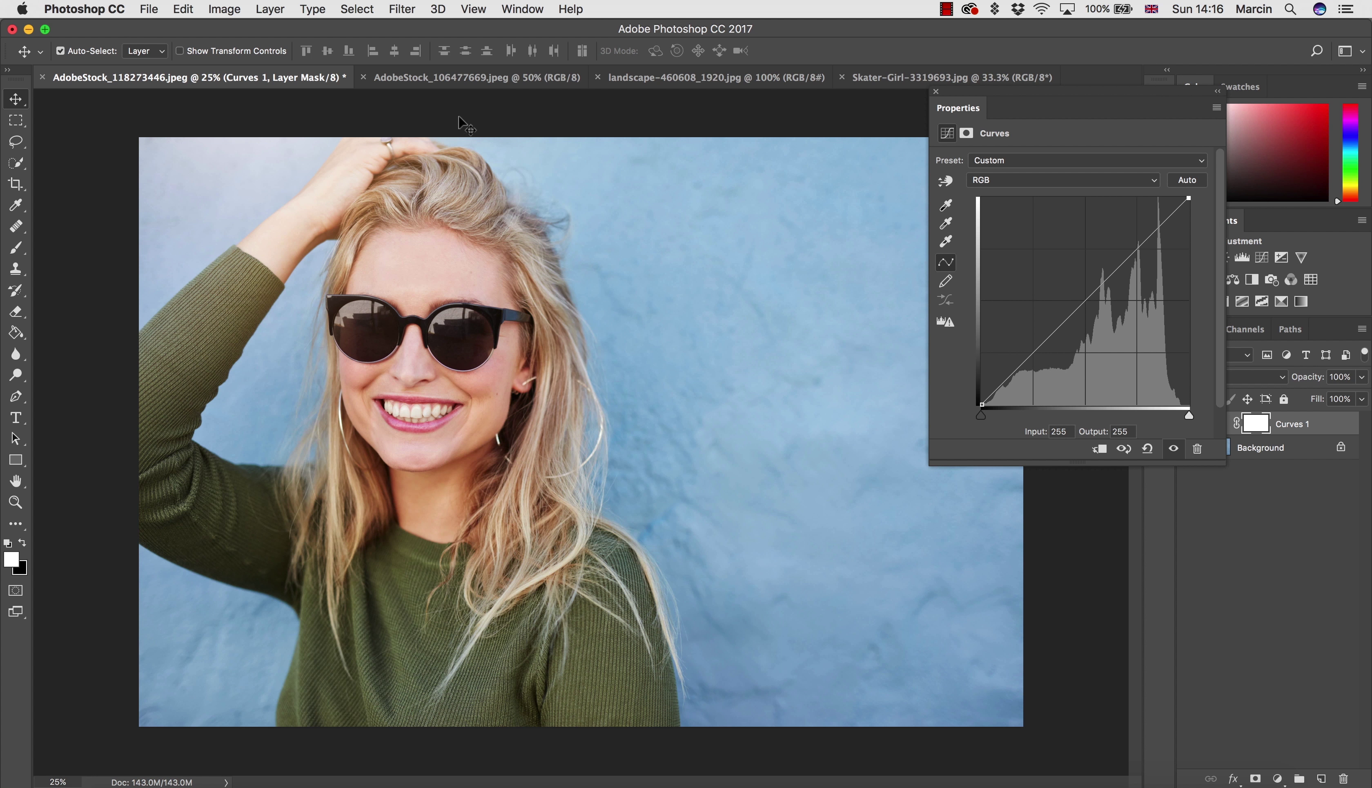
Step: Give the AdobeStock_106477669 forest portrait a default Curves 1 layer, then return to the sunglasses portrait
{"action": "left_click", "coordinate": [449, 76]}
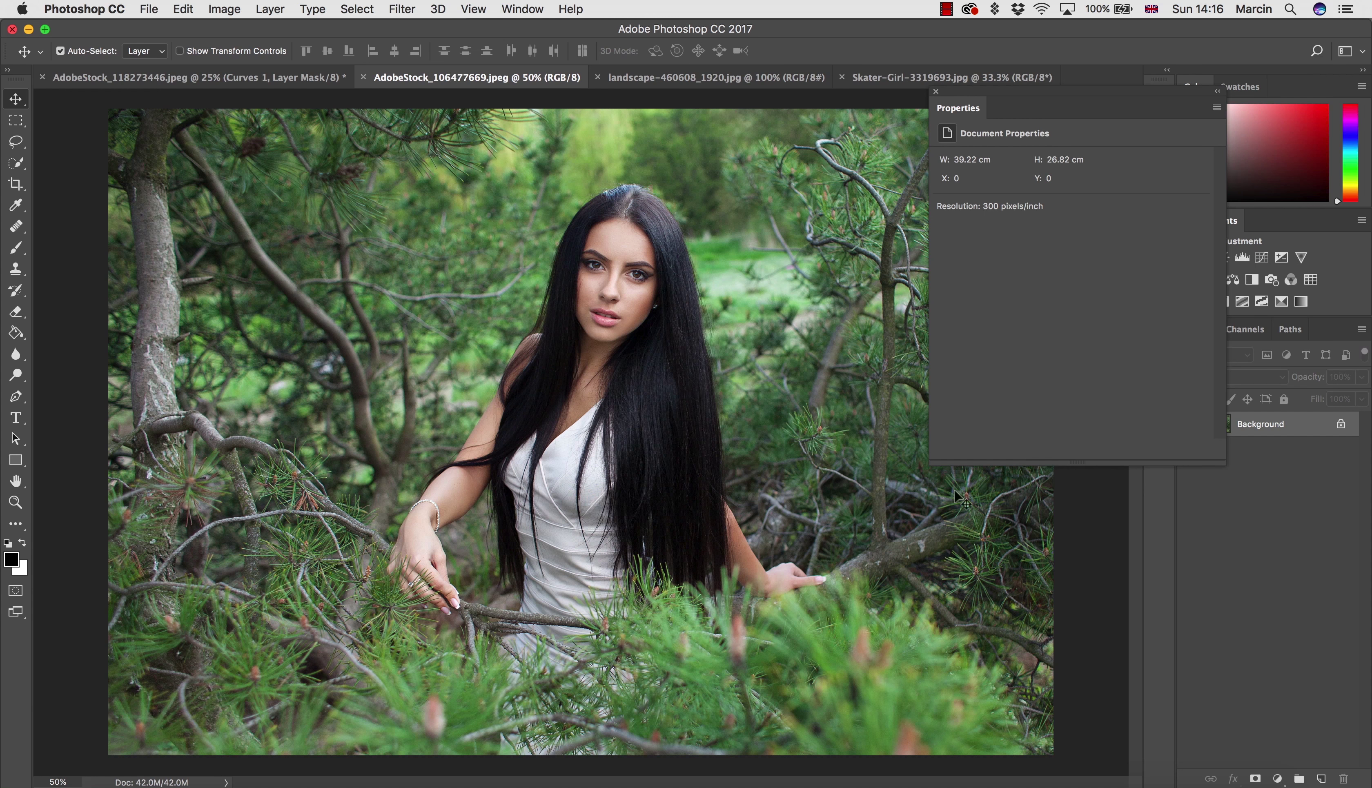
{"action": "left_click", "coordinate": [936, 92]}
{"action": "left_click", "coordinate": [1277, 779]}
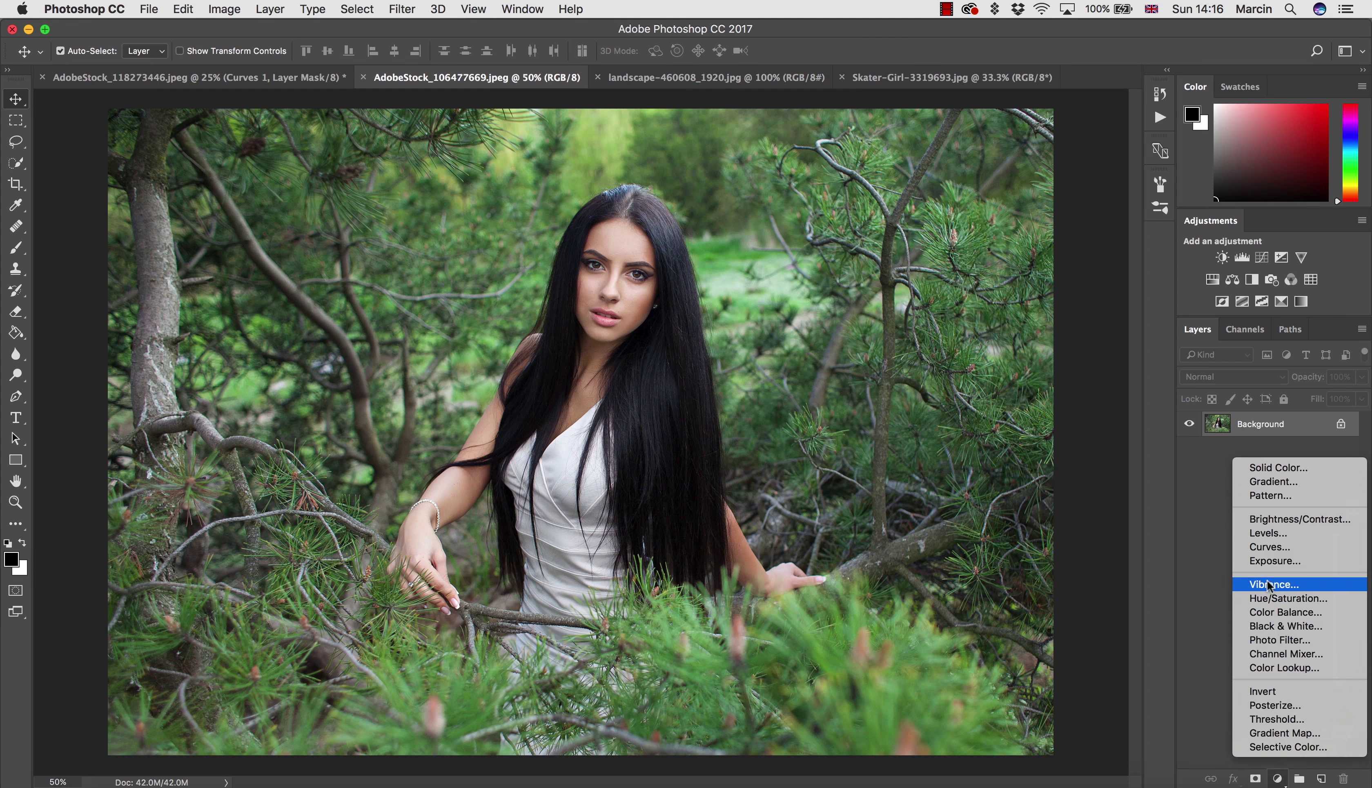
{"action": "left_click", "coordinate": [1269, 547]}
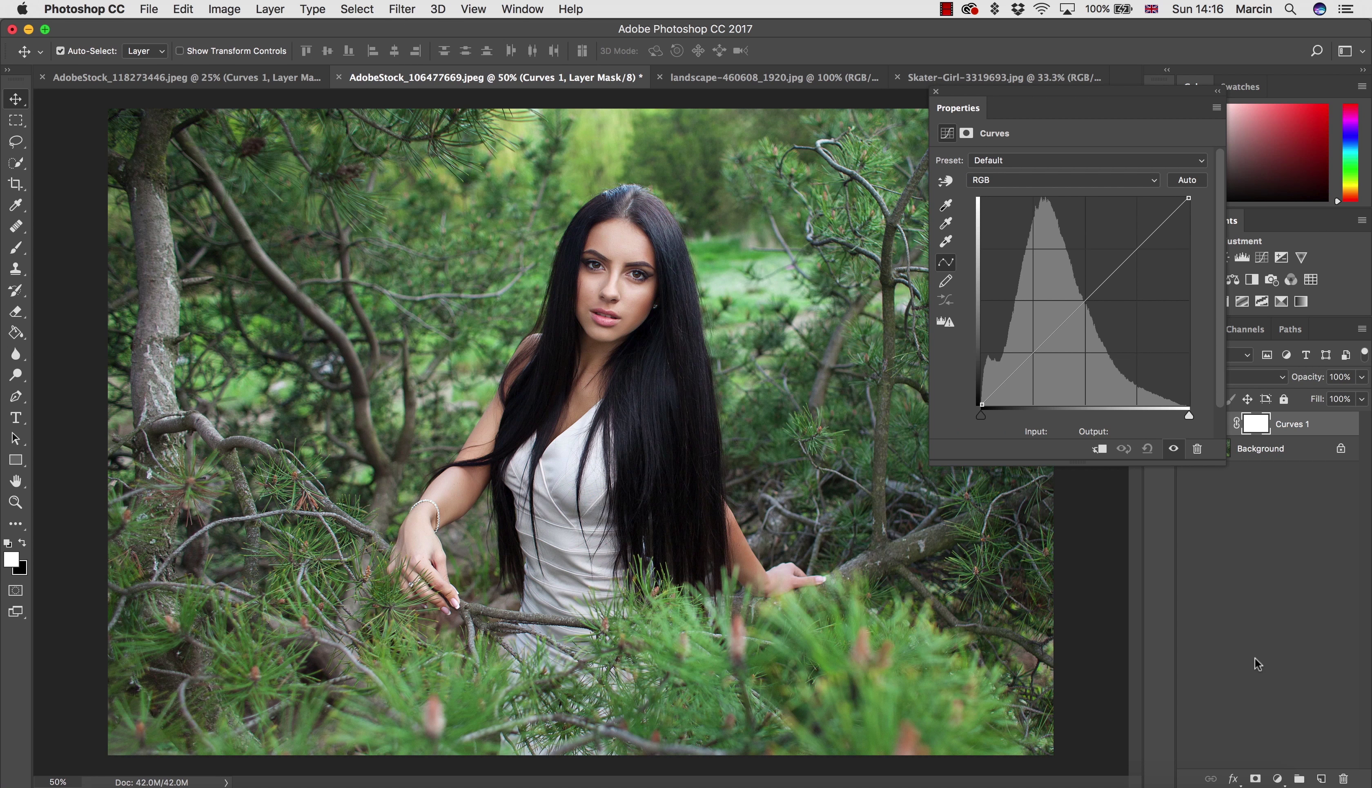
{"action": "left_click", "coordinate": [217, 77]}
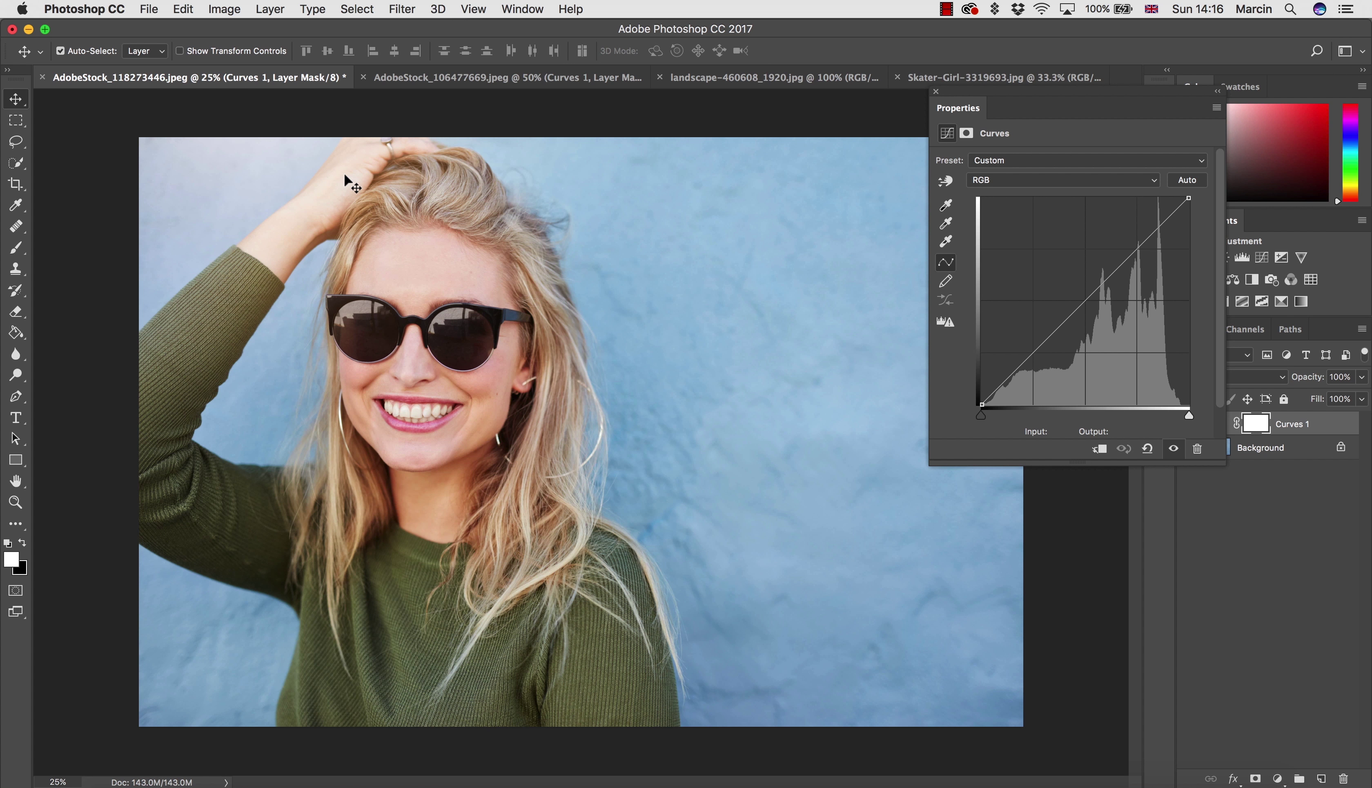
Step: Switch to the landscape photo, collapse Properties, and list the adjustment layer types
{"action": "left_click", "coordinate": [547, 80]}
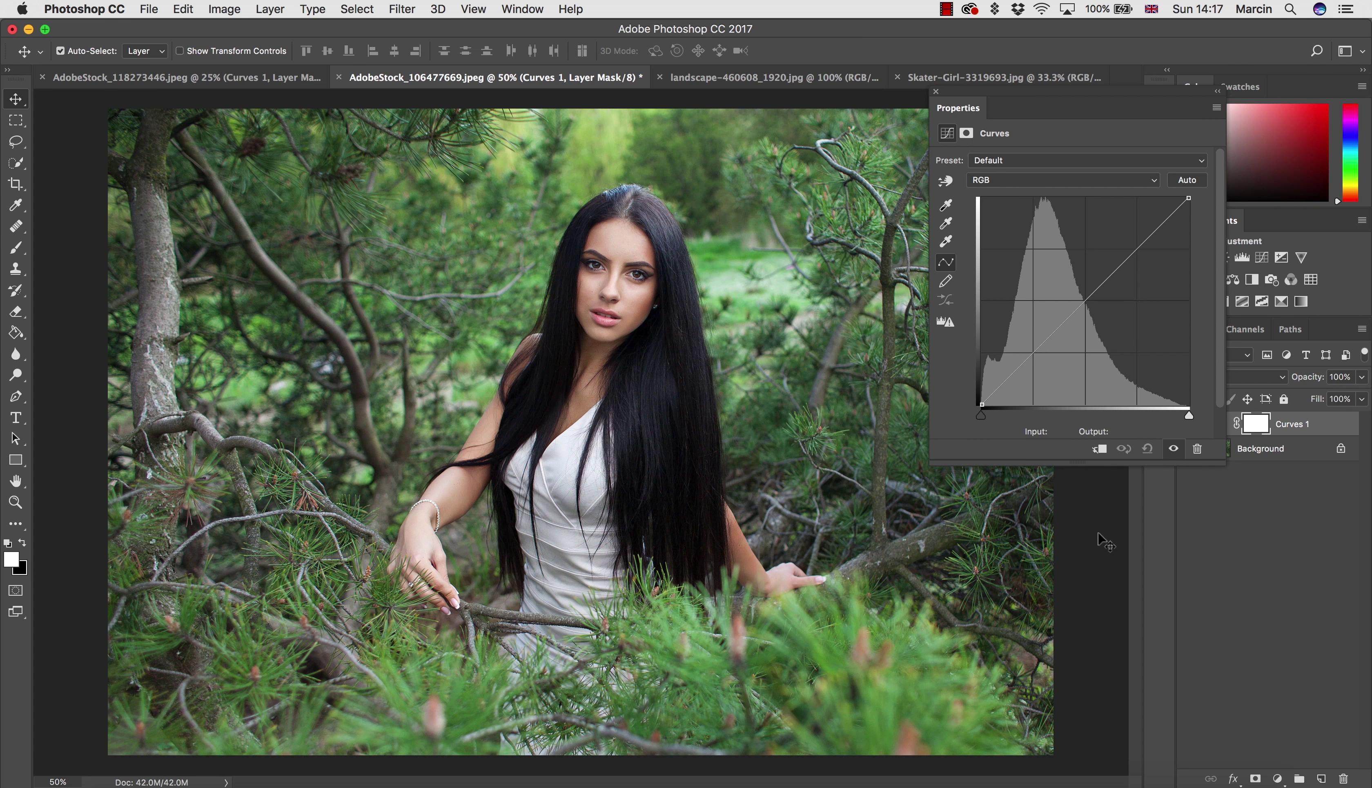
{"action": "left_click", "coordinate": [767, 77]}
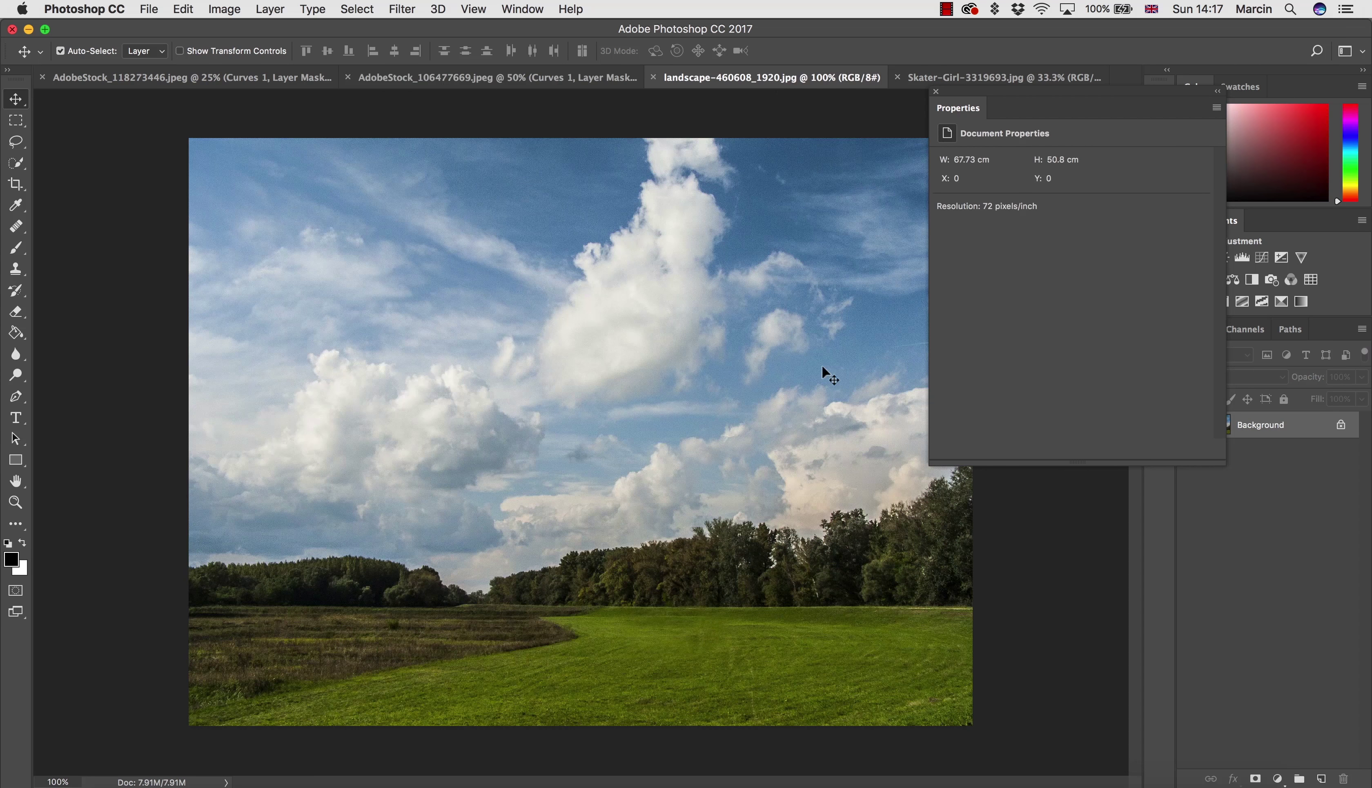
{"action": "left_click", "coordinate": [917, 303]}
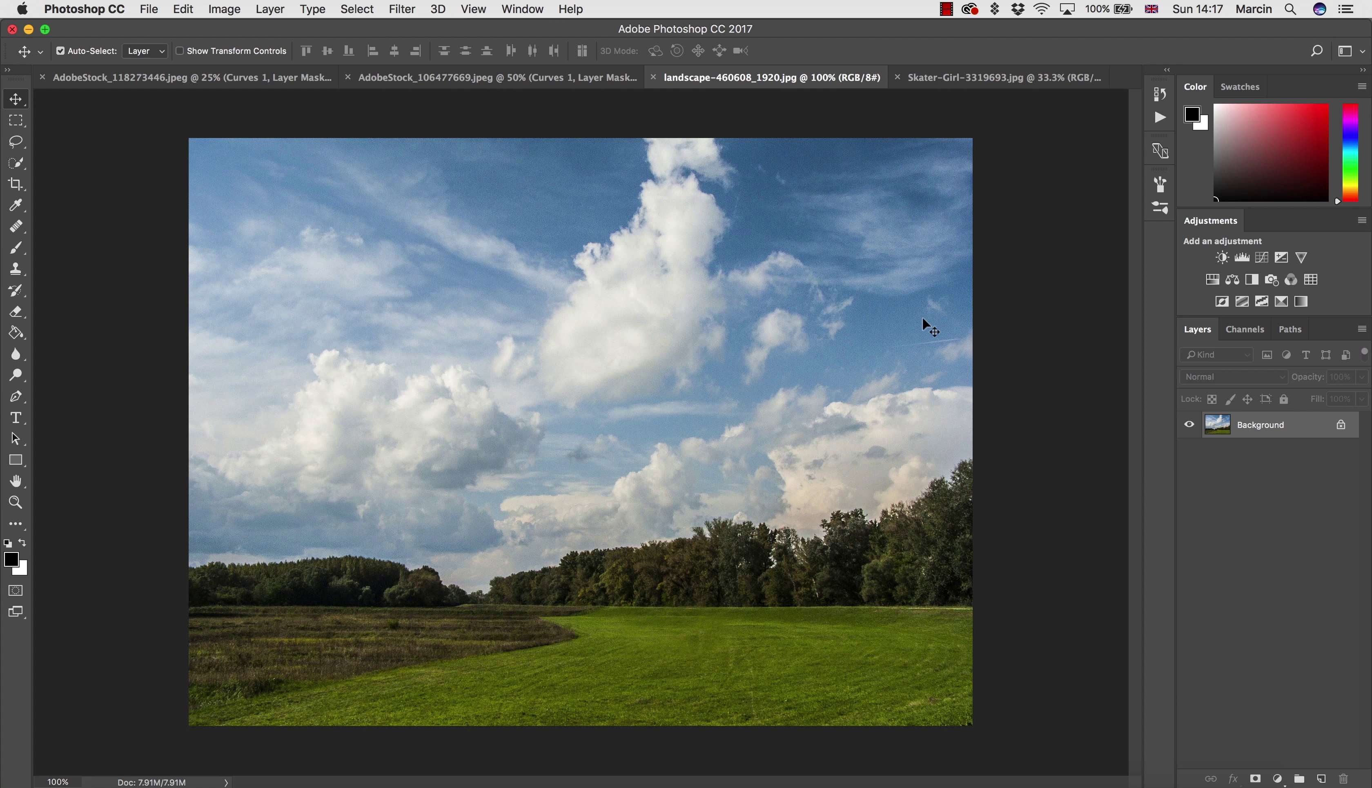
{"action": "left_click", "coordinate": [1277, 779]}
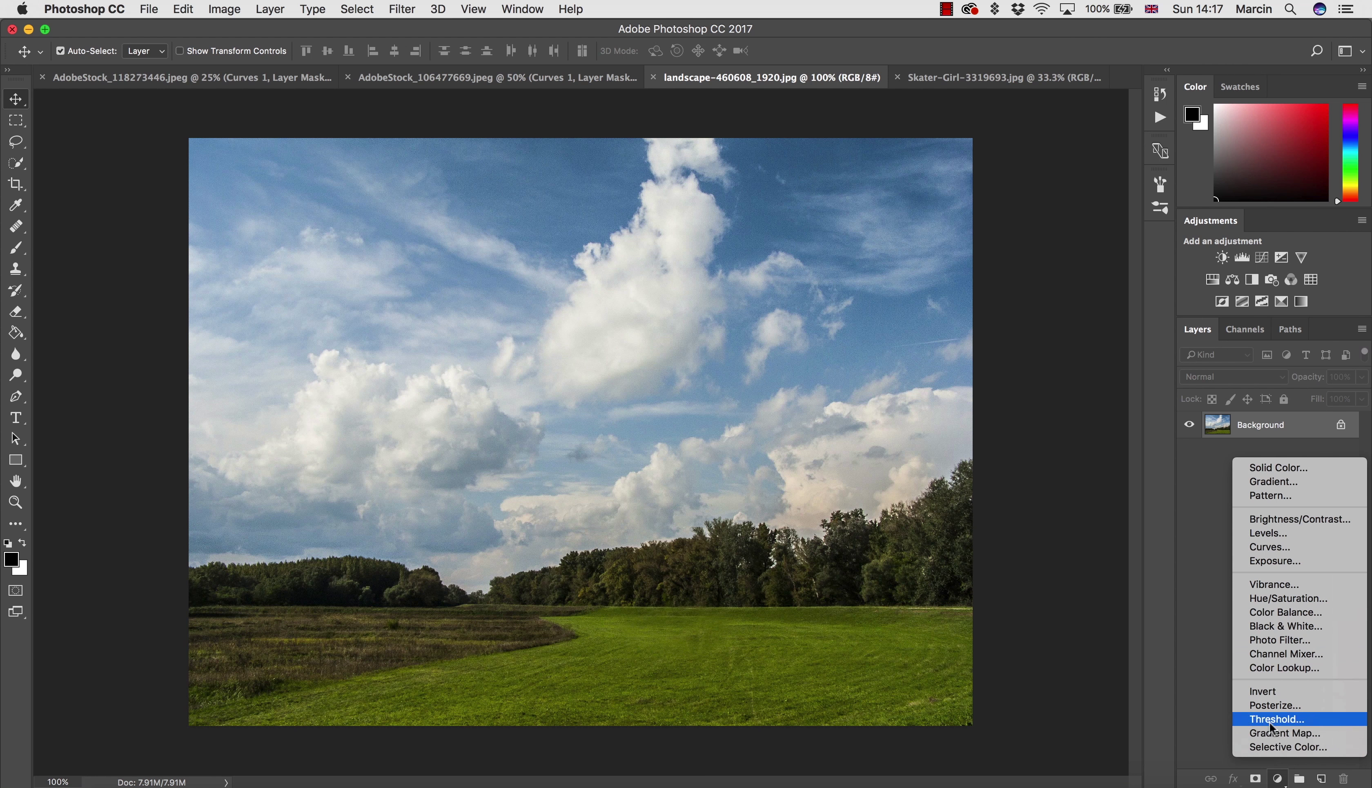
Step: Choose Curves to give the clouds-and-meadow landscape its own Curves 1 layer
{"action": "left_click", "coordinate": [1285, 552]}
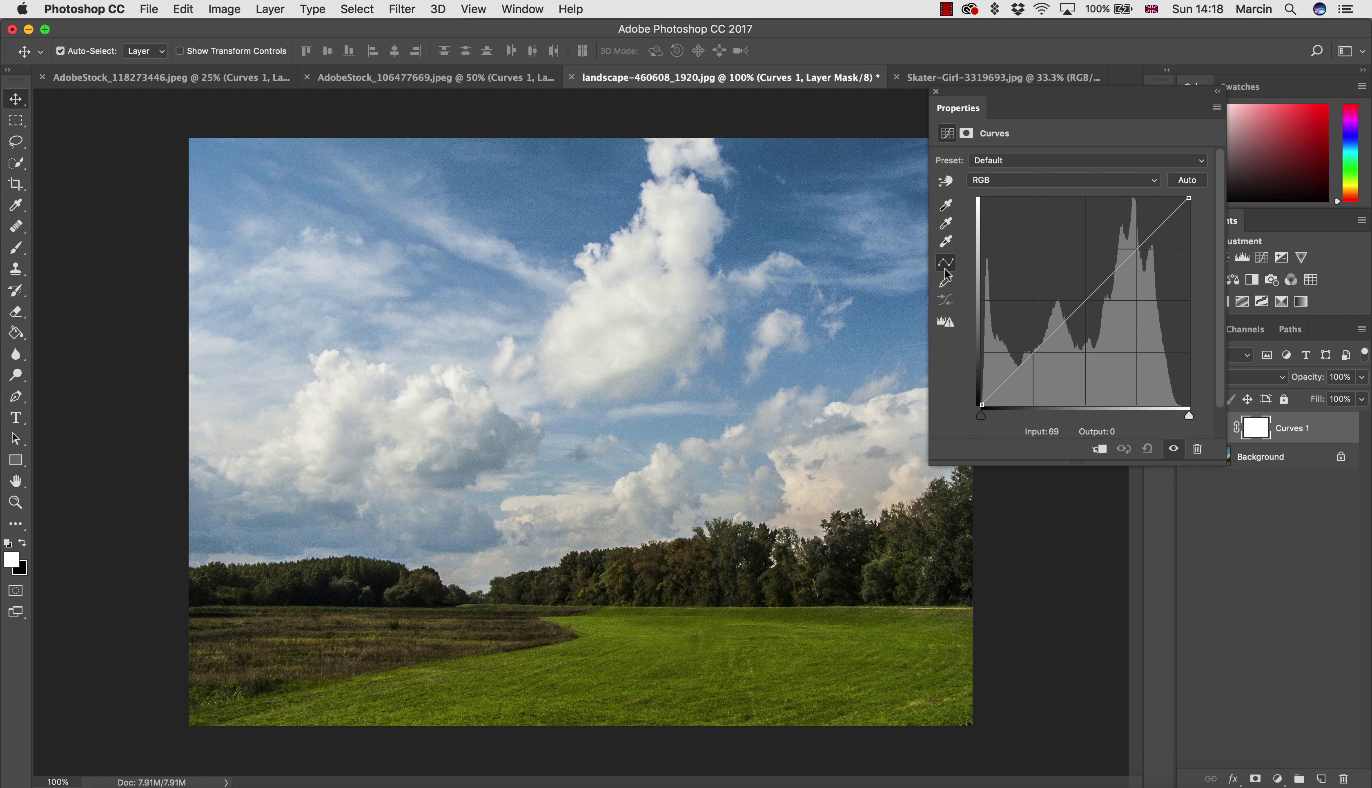
Step: Sample the dark treeline tone onto the landscape curve with the on-image adjustment tool
{"action": "left_click", "coordinate": [947, 184]}
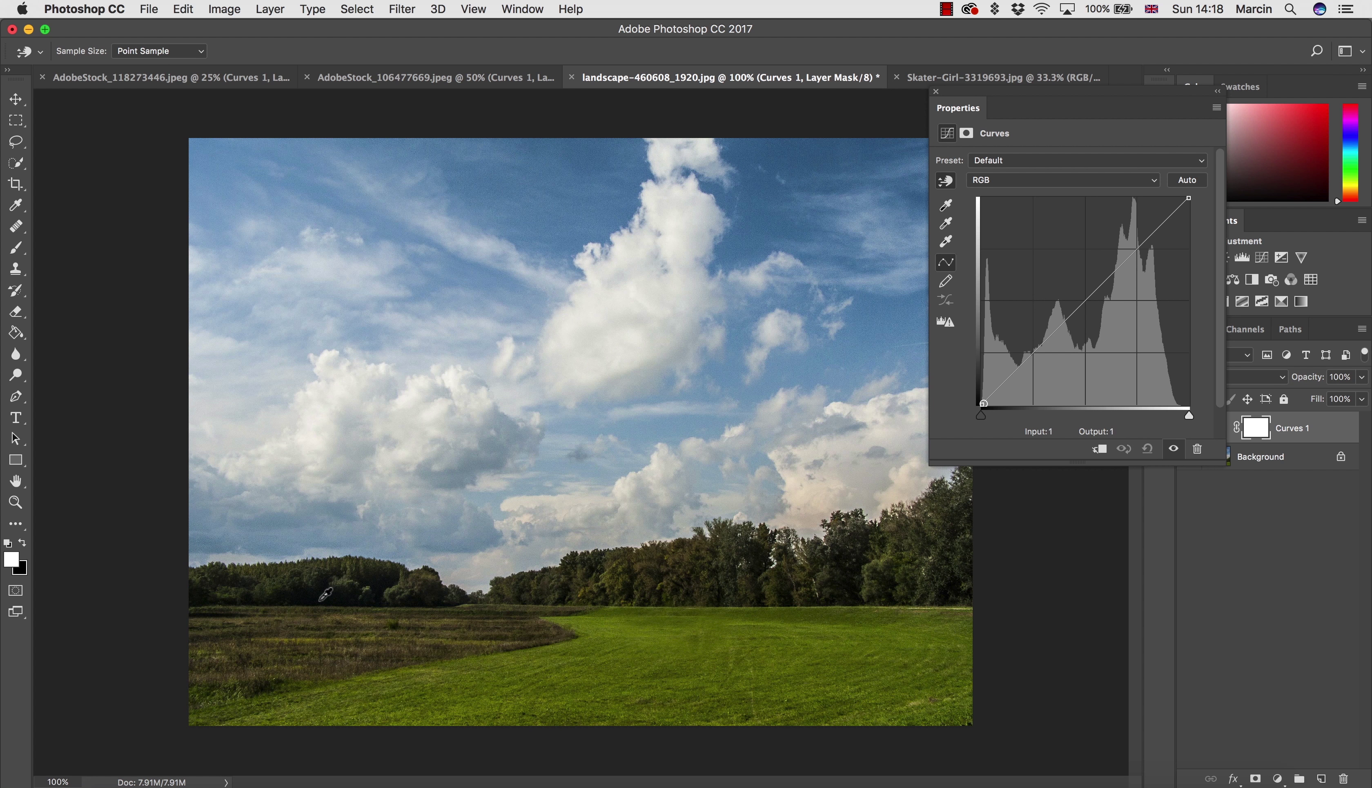
{"action": "left_click", "coordinate": [982, 403]}
Step: Switch to the Skater-Girl photo, close Properties, and add a Curves 1 adjustment layer
{"action": "left_click", "coordinate": [1002, 77]}
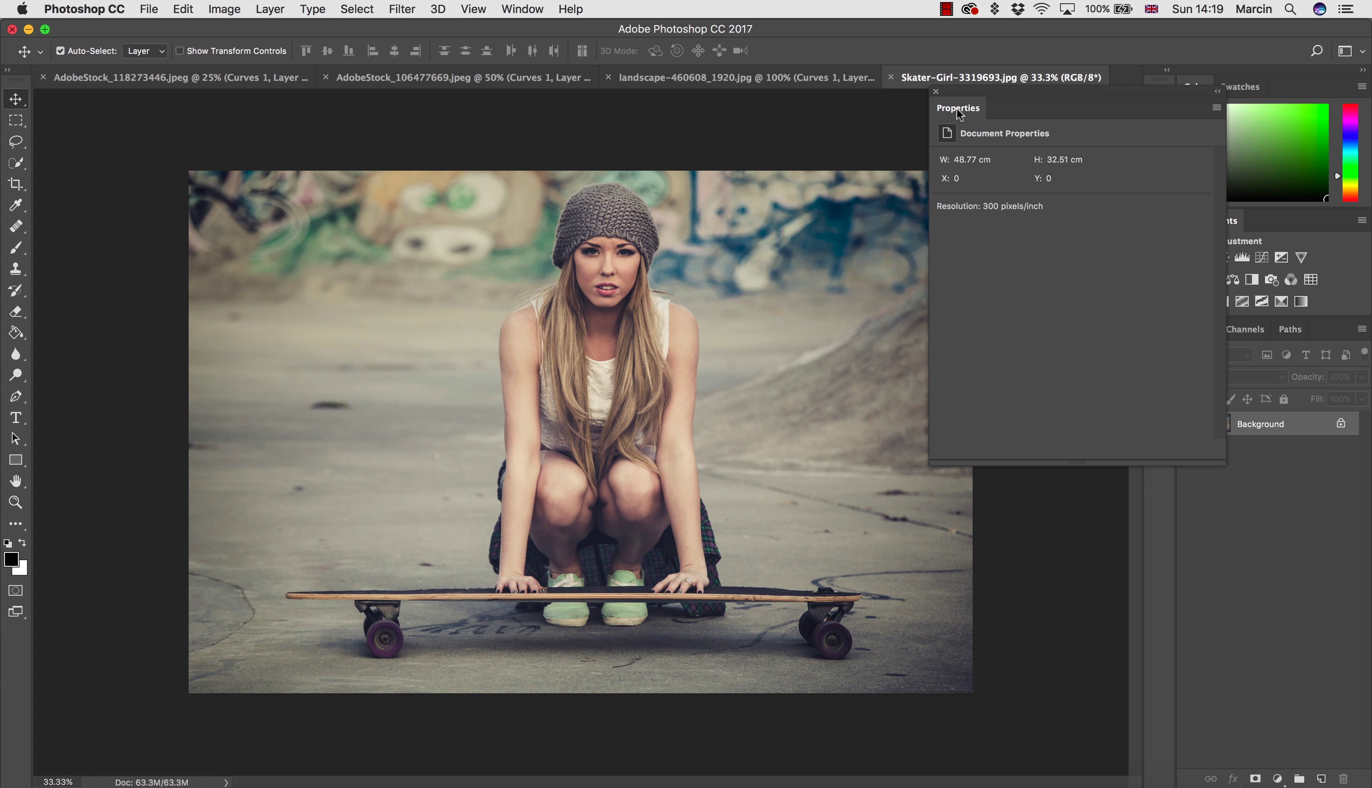
{"action": "left_click", "coordinate": [936, 92]}
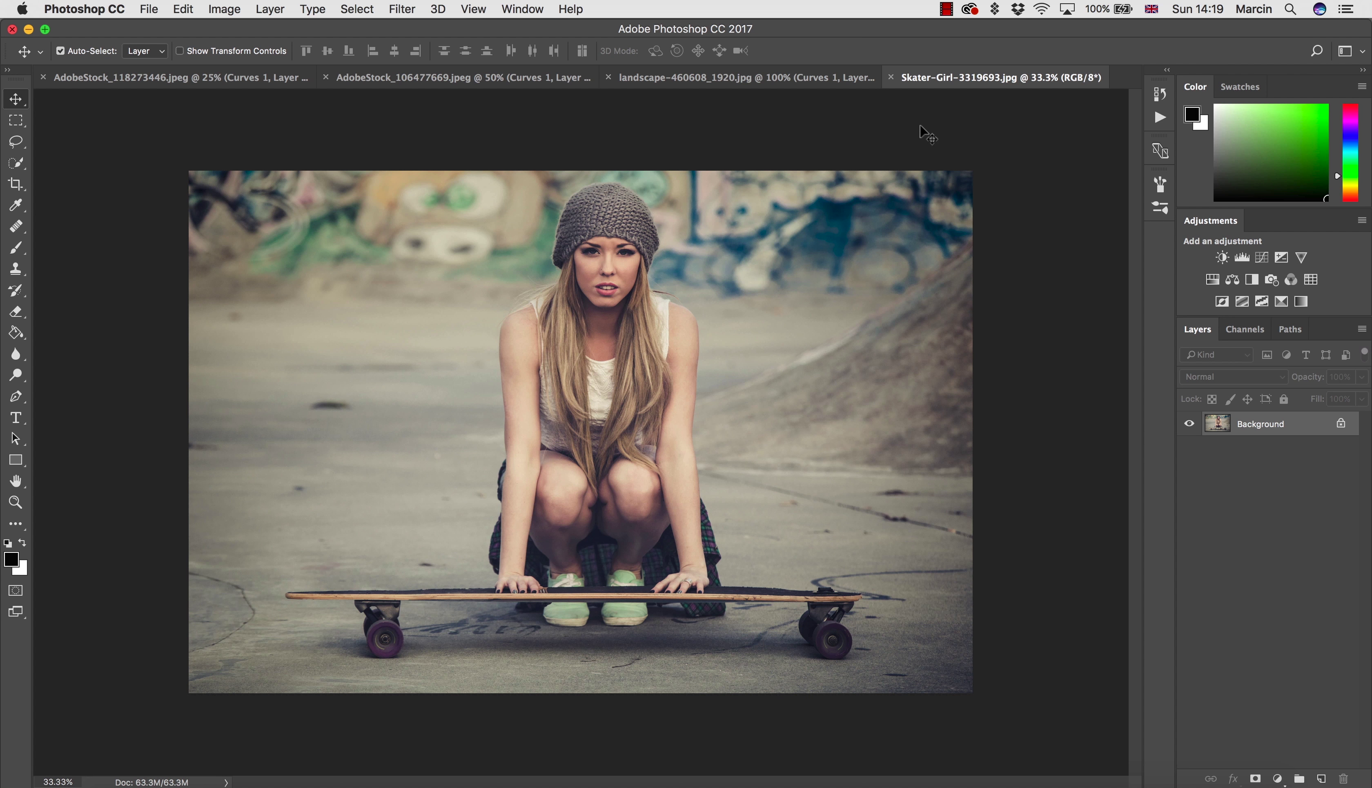
{"action": "left_click", "coordinate": [1277, 778]}
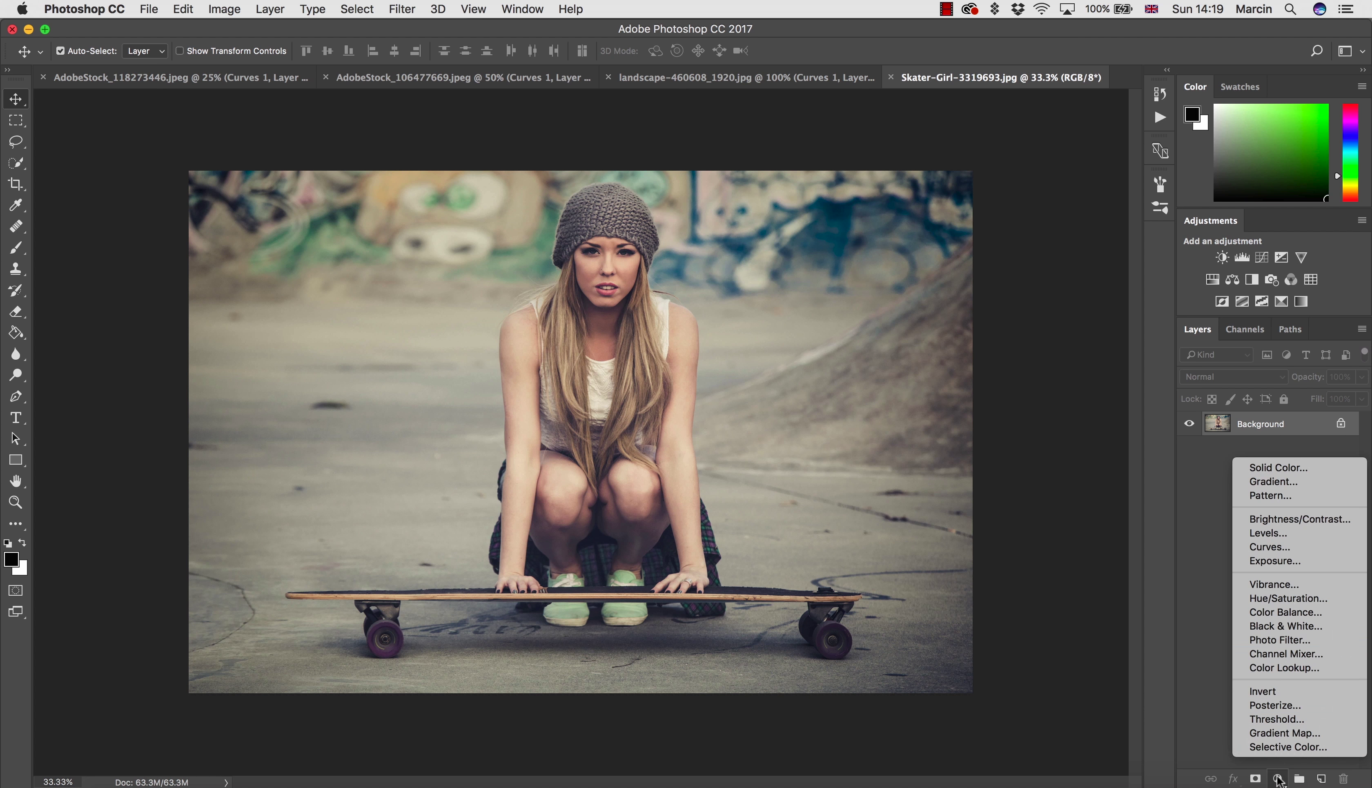
{"action": "left_click", "coordinate": [1294, 546]}
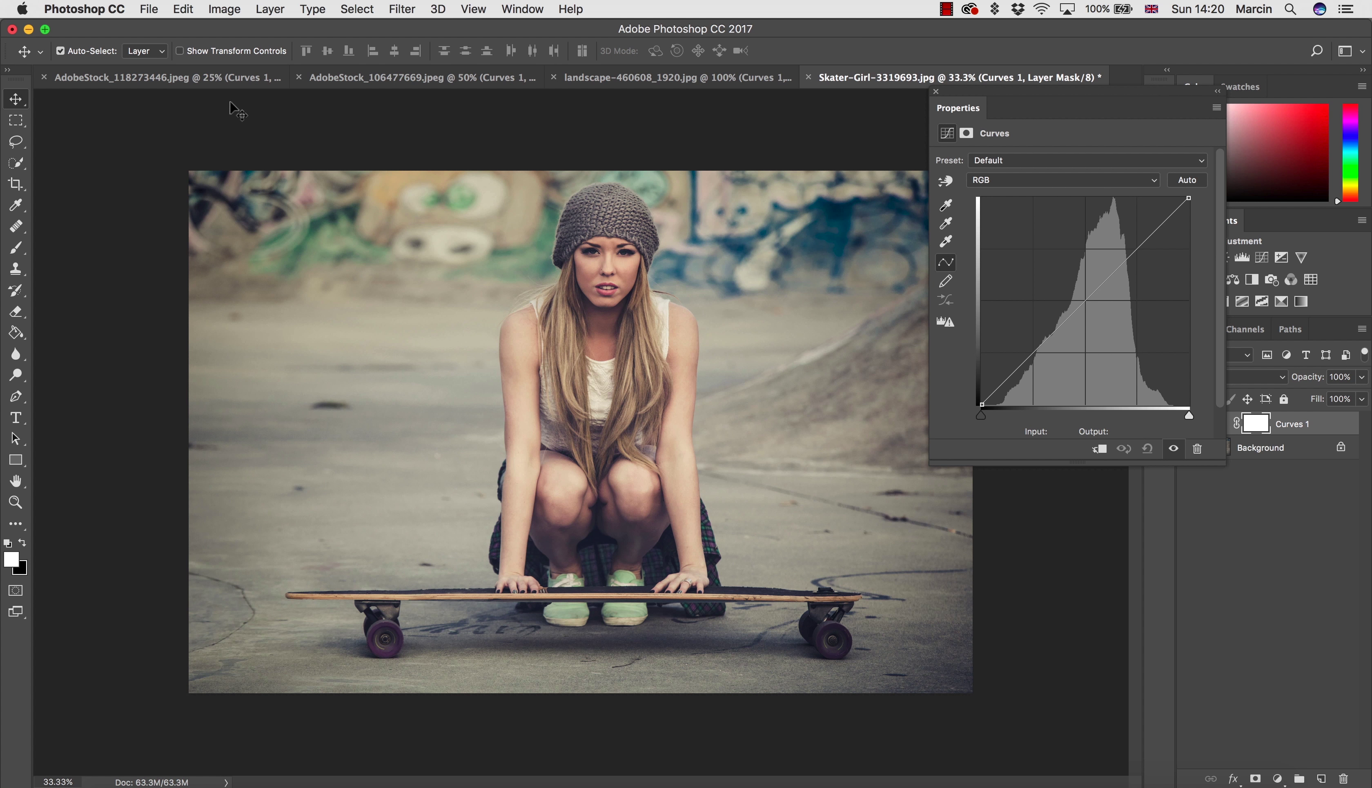
Step: On the AdobeStock_118273446 portrait, view the Red, Green and Blue curves, then return to RGB
{"action": "left_click", "coordinate": [232, 78]}
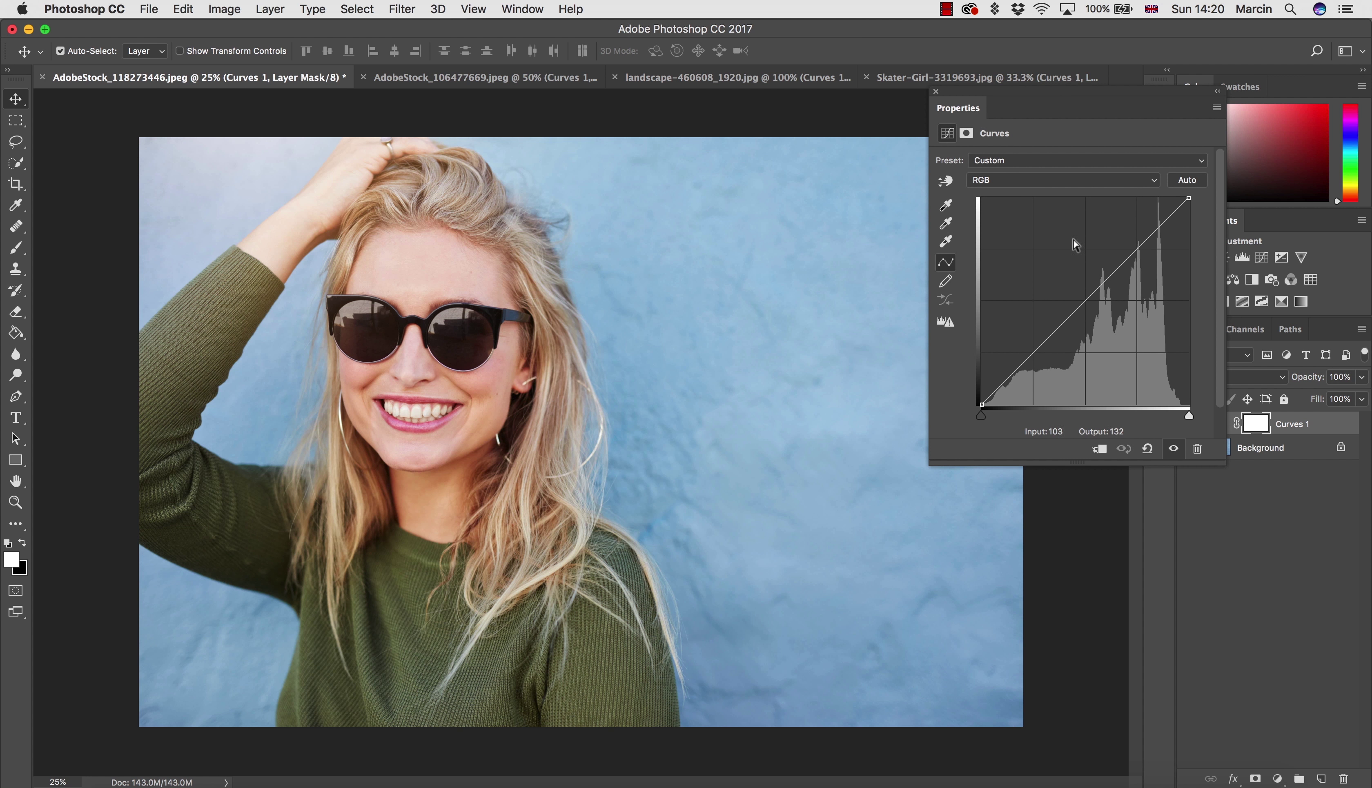
{"action": "left_click", "coordinate": [1001, 180]}
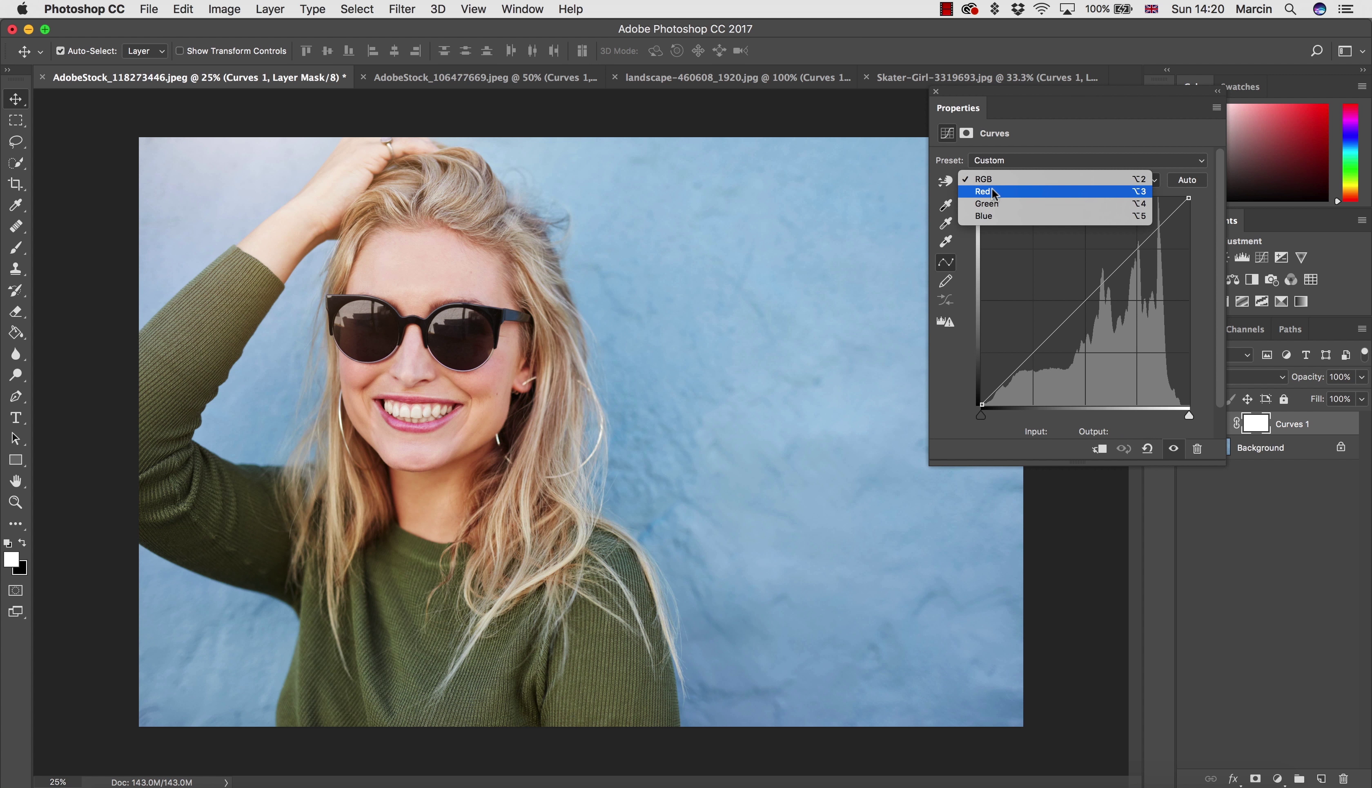
{"action": "left_click", "coordinate": [997, 192]}
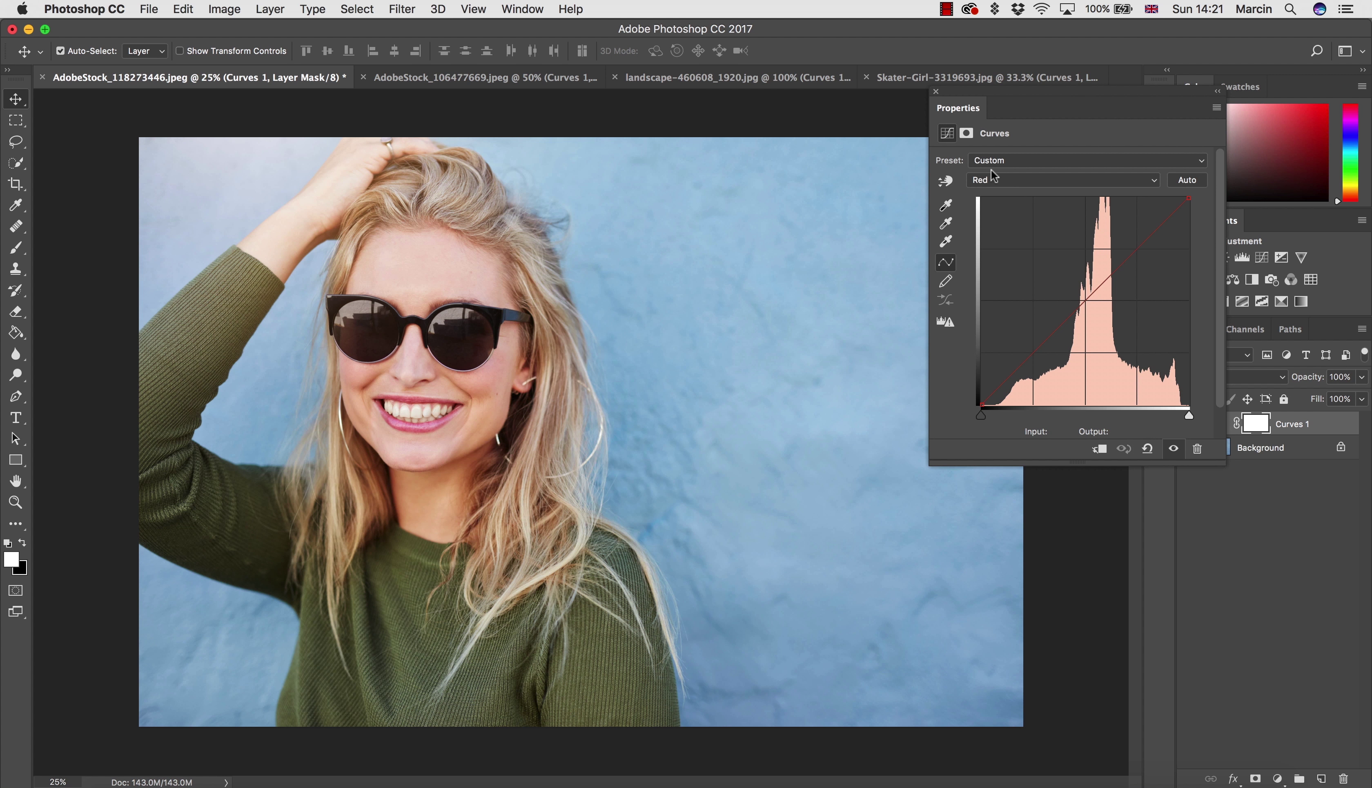
{"action": "left_click", "coordinate": [996, 179]}
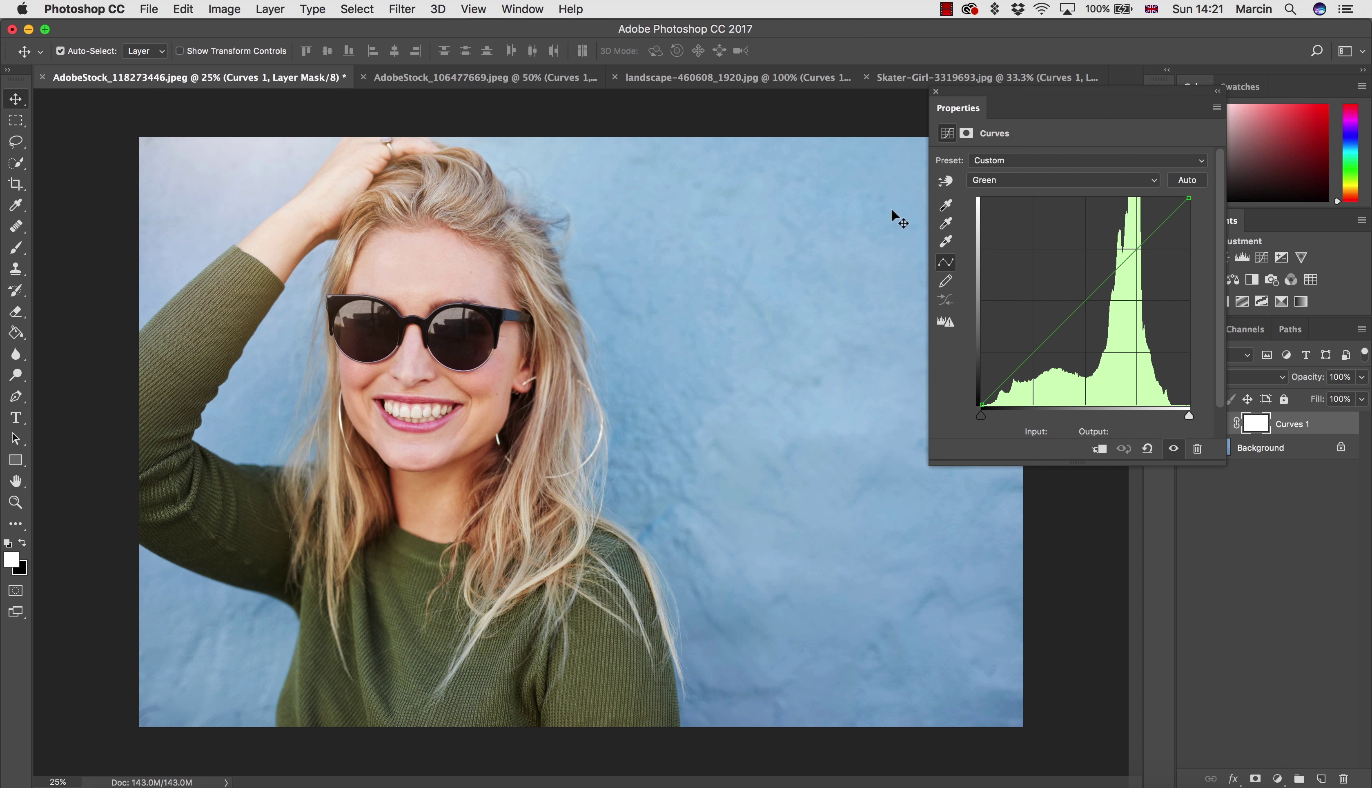
{"action": "left_click", "coordinate": [1013, 182]}
{"action": "left_click", "coordinate": [1004, 196]}
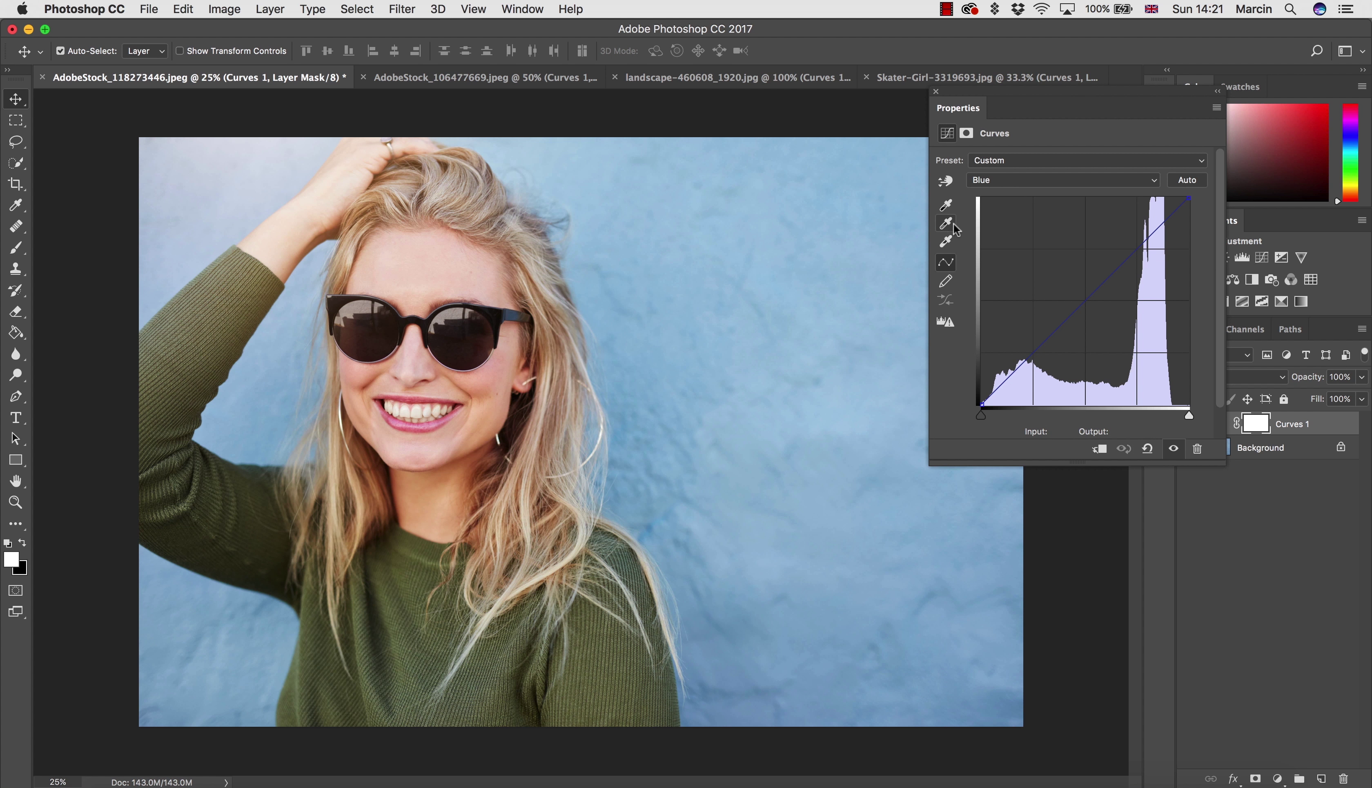
{"action": "left_click", "coordinate": [987, 180]}
{"action": "left_click", "coordinate": [989, 142]}
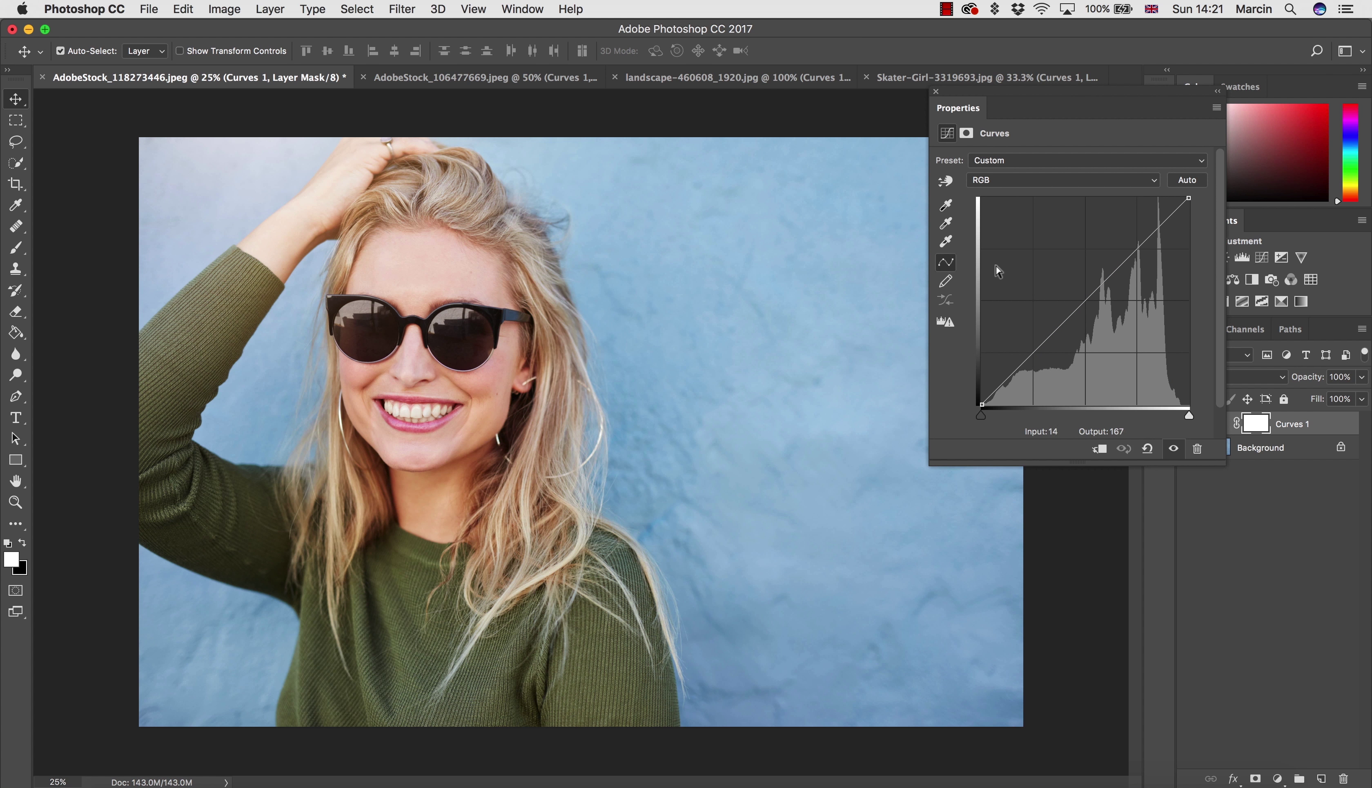
{"action": "left_click", "coordinate": [501, 82]}
{"action": "left_click", "coordinate": [1057, 181]}
{"action": "left_click", "coordinate": [1040, 194]}
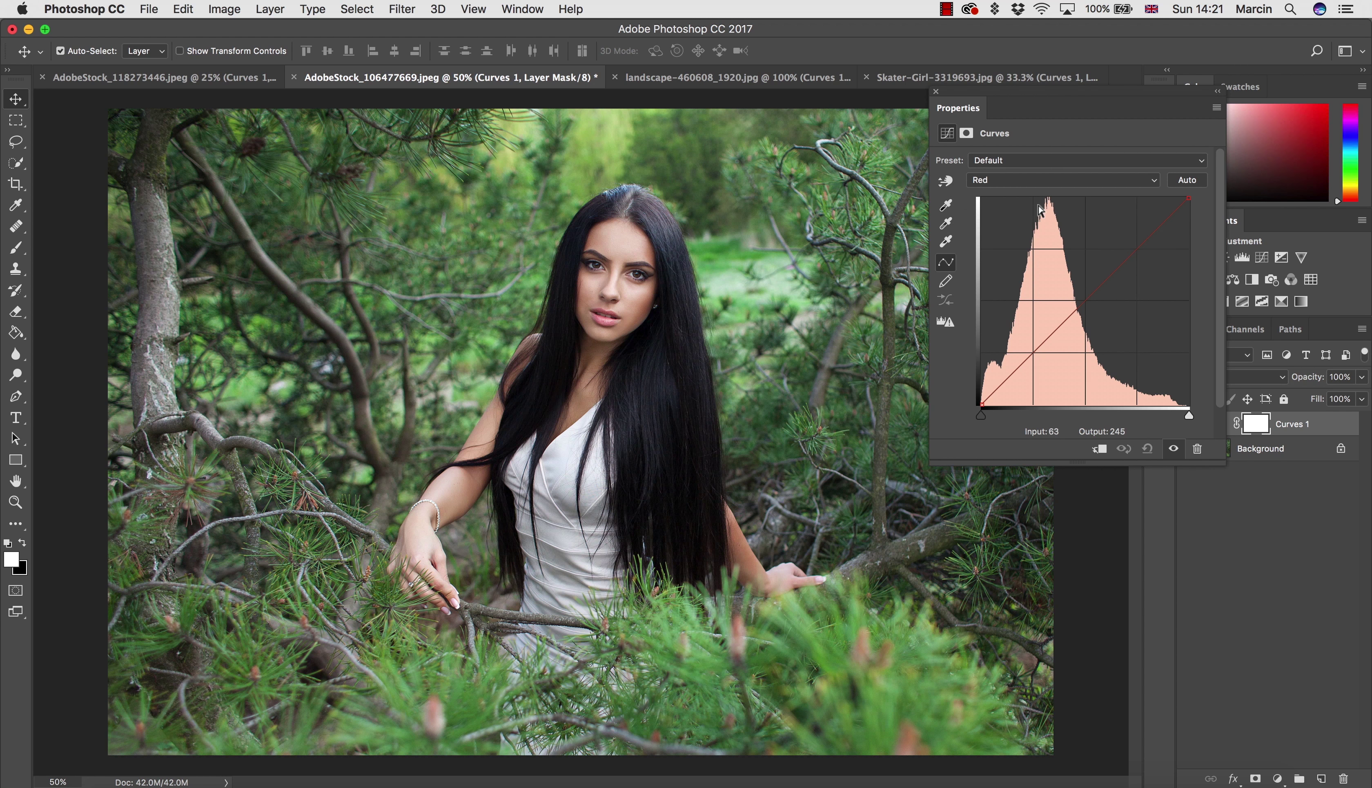
{"action": "left_click", "coordinate": [1029, 179]}
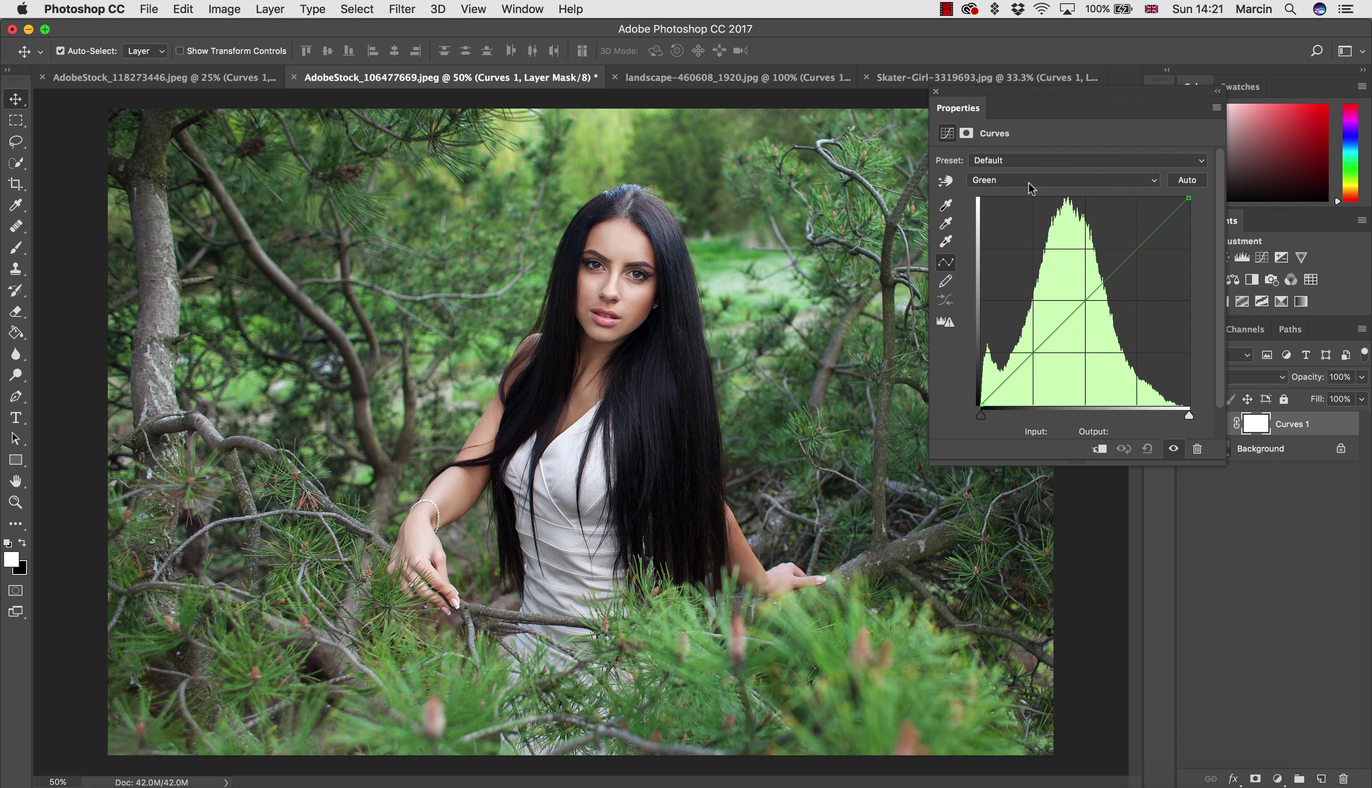
{"action": "left_click", "coordinate": [1029, 182]}
{"action": "left_click", "coordinate": [1029, 193]}
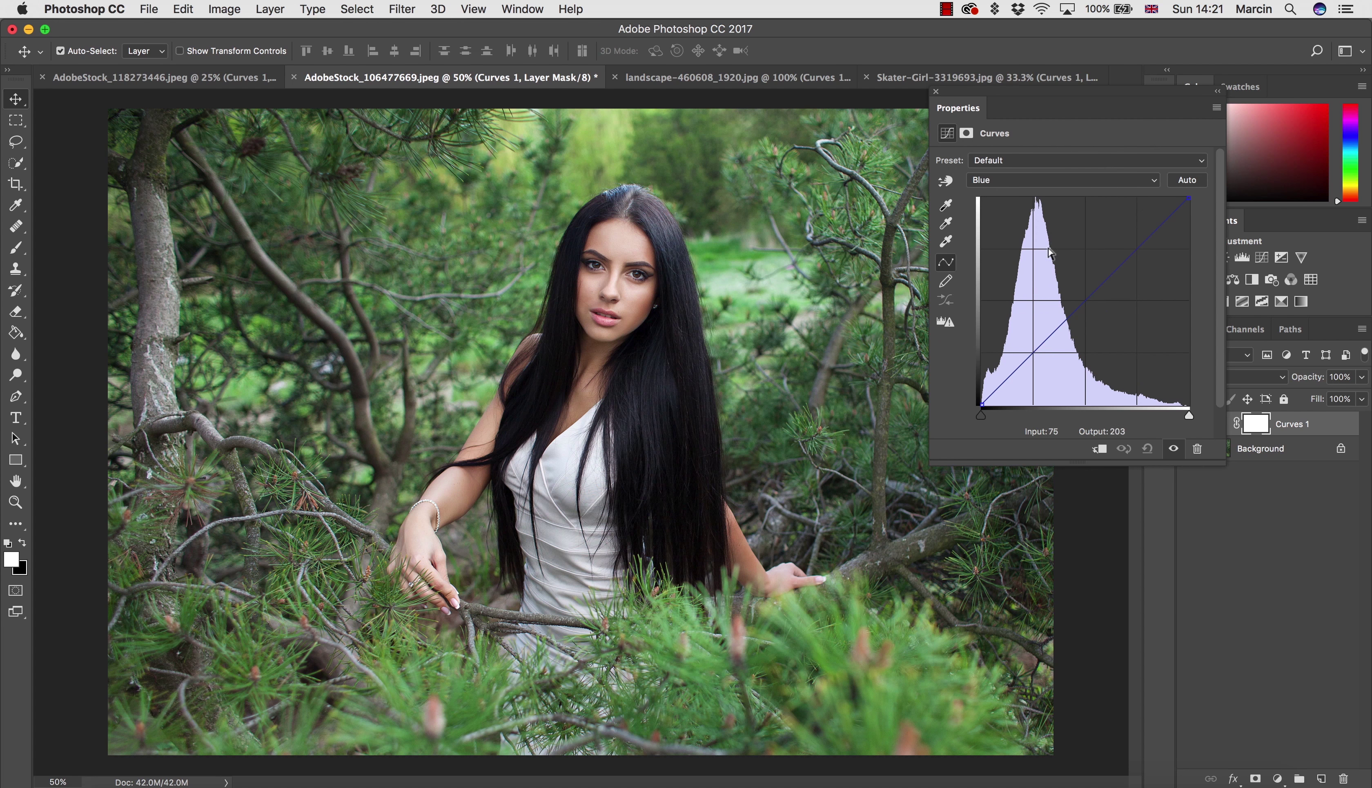
{"action": "left_click", "coordinate": [1001, 180]}
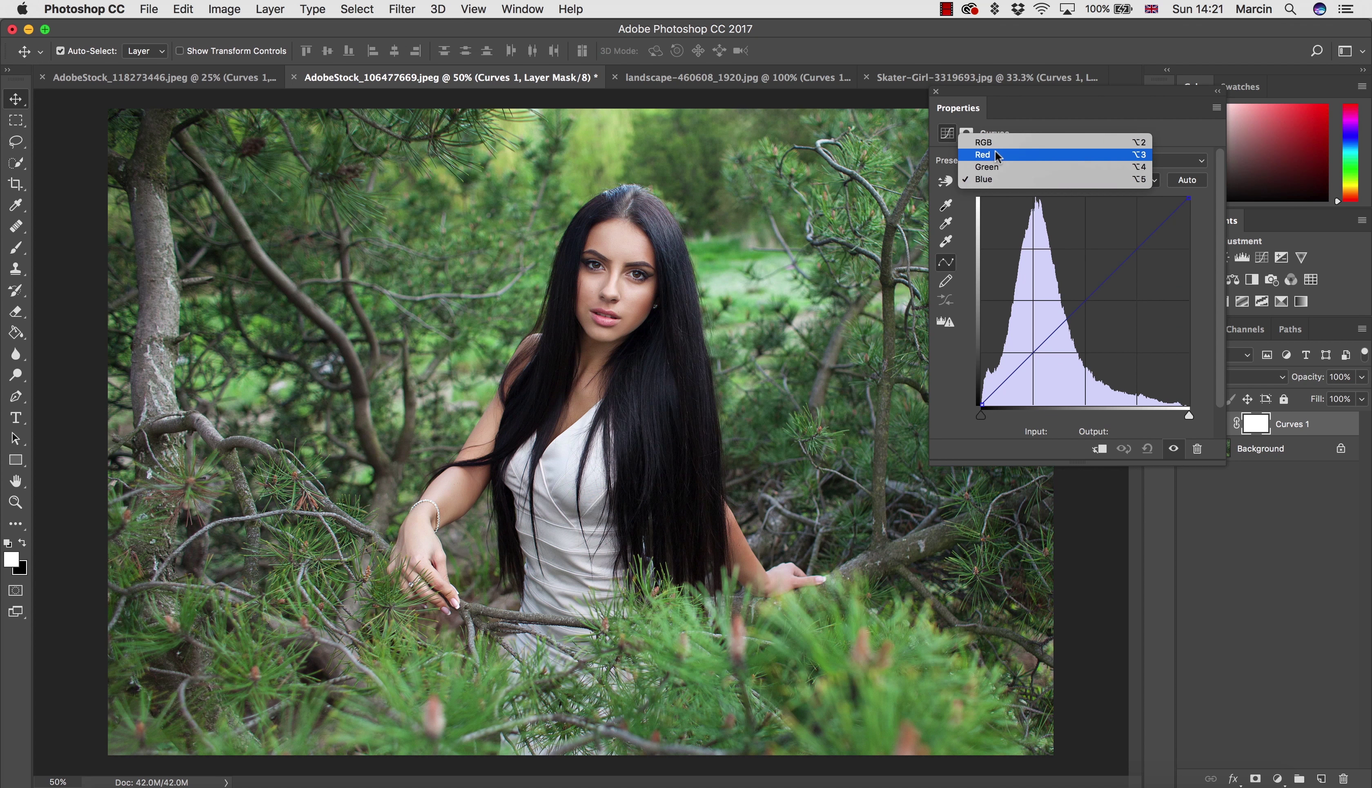
{"action": "left_click", "coordinate": [996, 143]}
{"action": "left_click", "coordinate": [996, 175]}
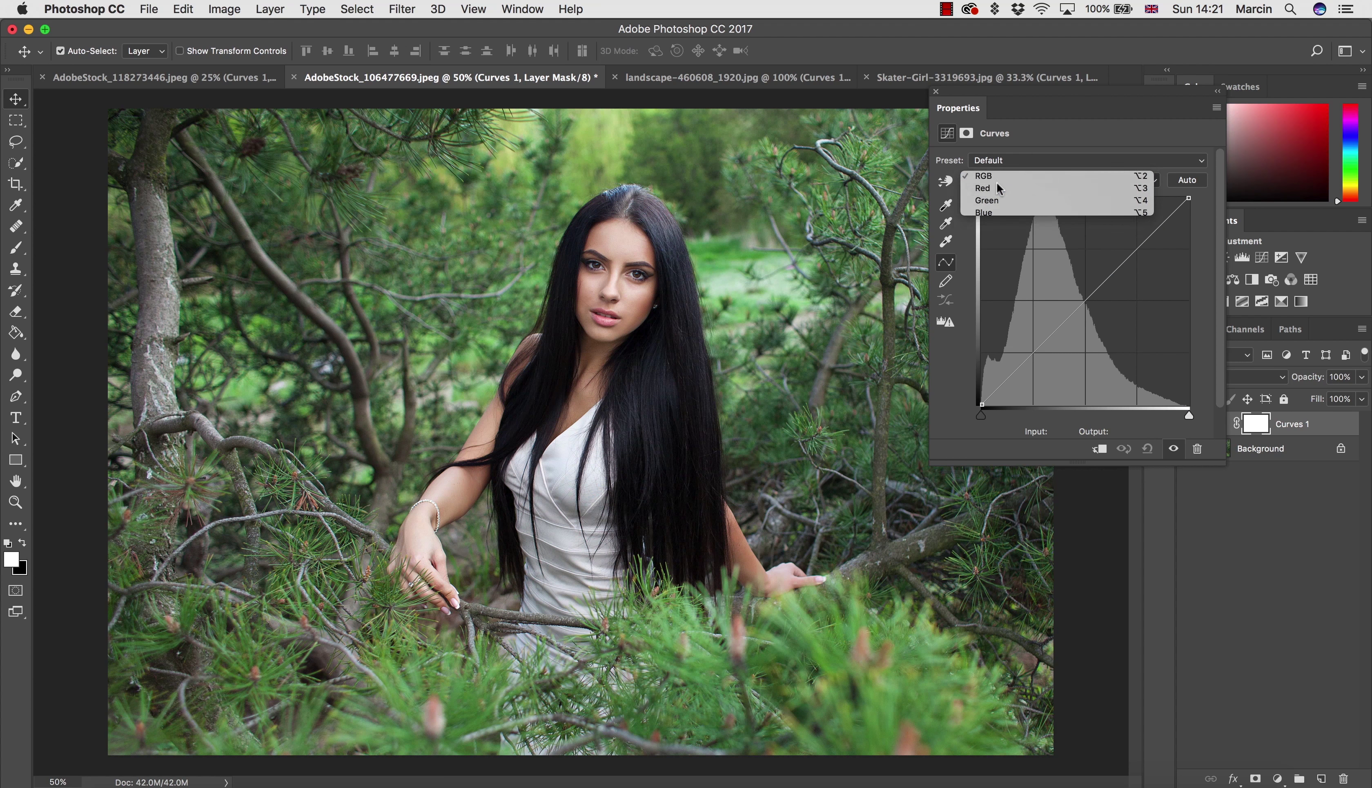
{"action": "left_click", "coordinate": [996, 187]}
{"action": "left_click", "coordinate": [993, 181]}
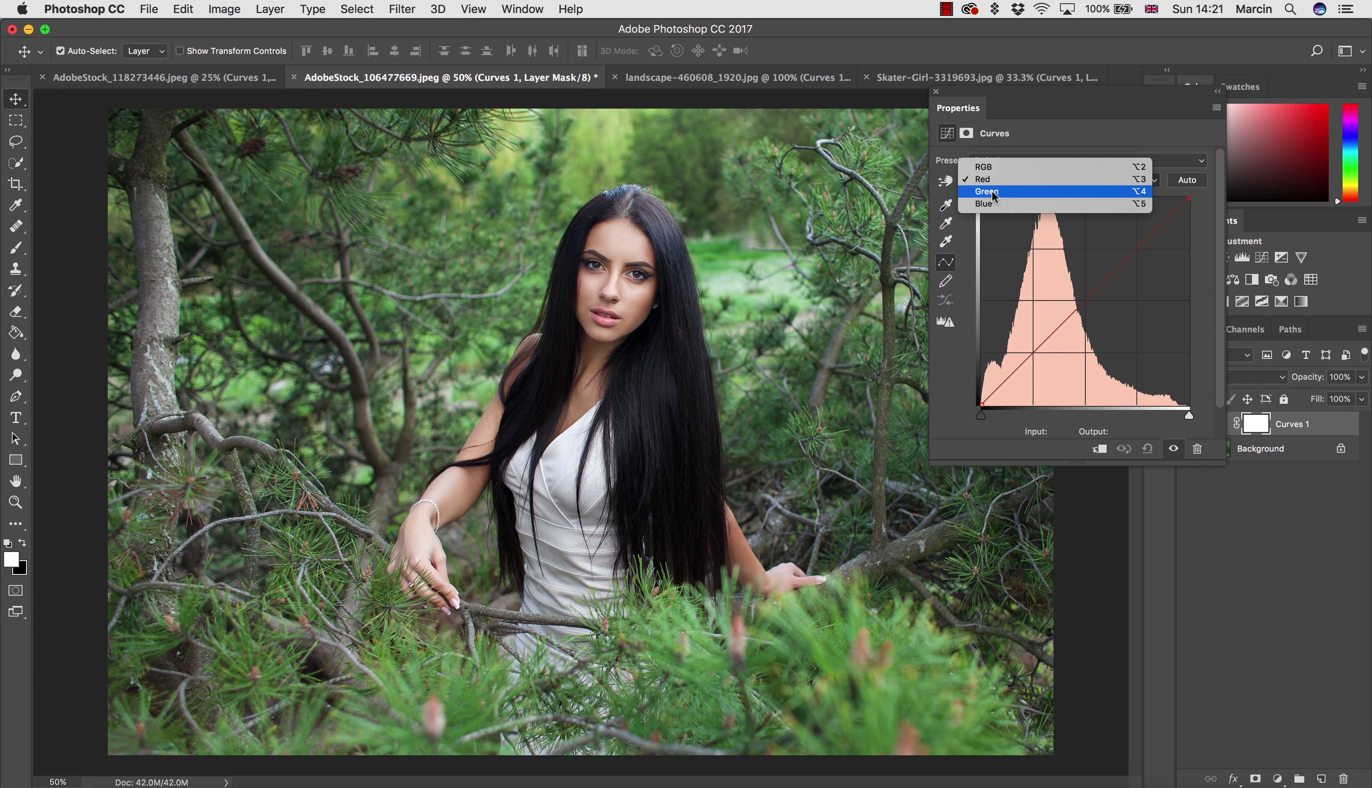
{"action": "left_click", "coordinate": [1001, 179]}
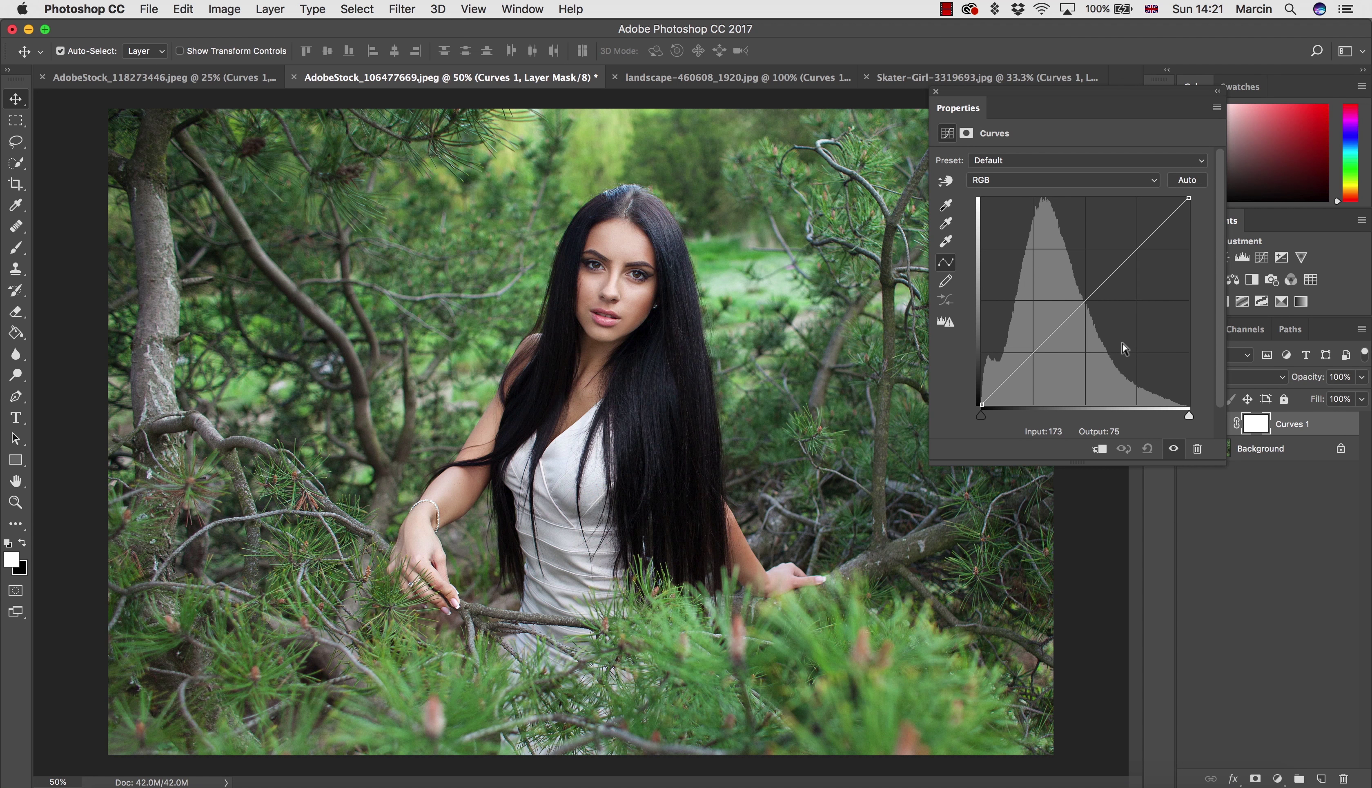
{"action": "left_click", "coordinate": [222, 80]}
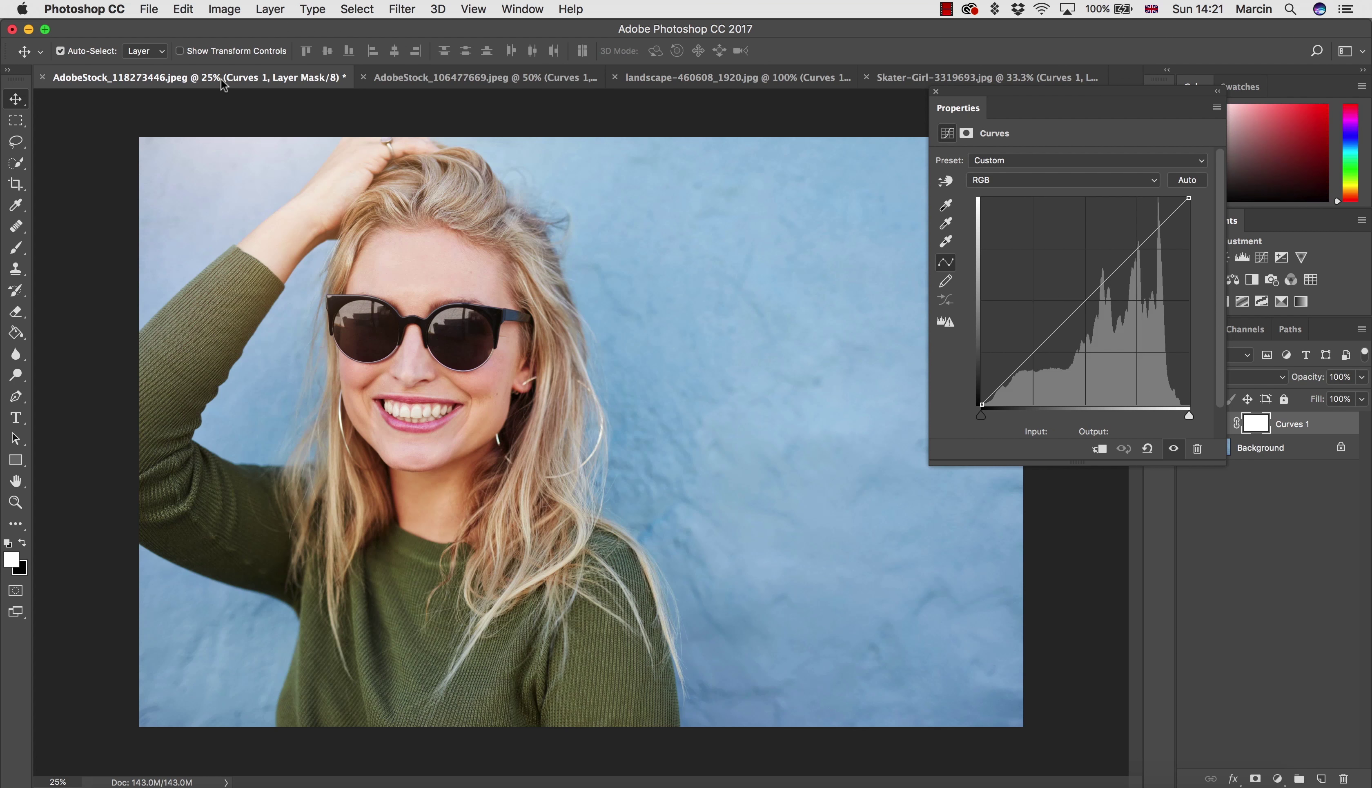